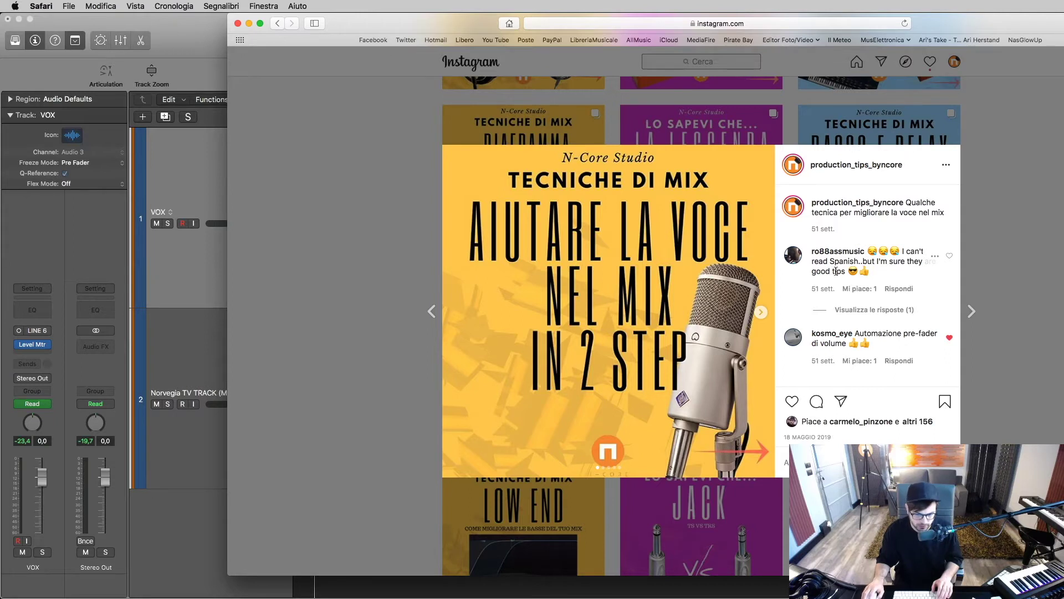
Step: Advance the voice-in-the-mix post to its slide on volume automation
{"action": "double_click", "coordinate": [839, 262]}
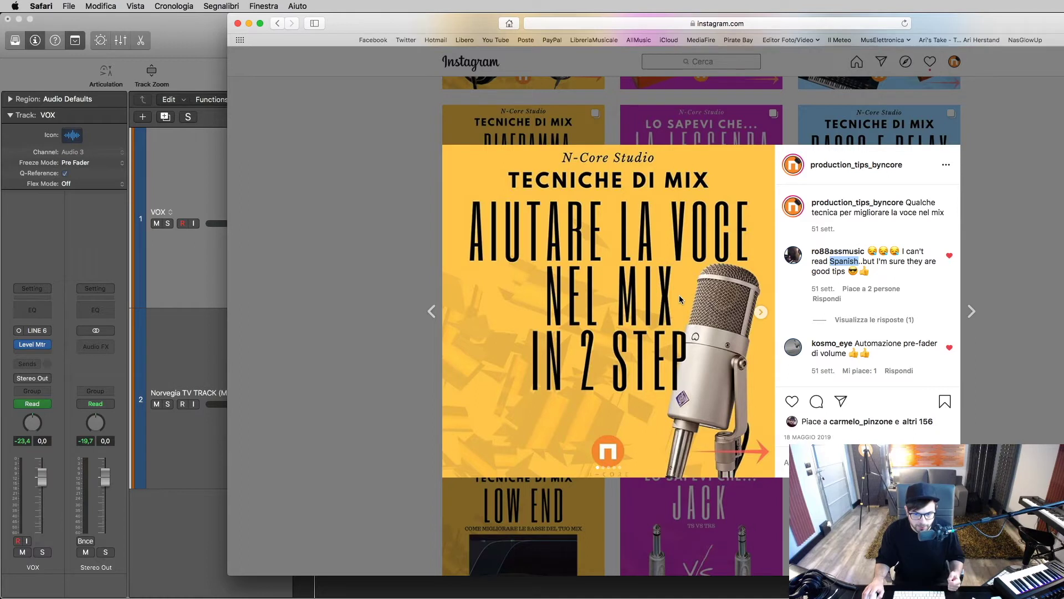
{"action": "left_click", "coordinate": [760, 312]}
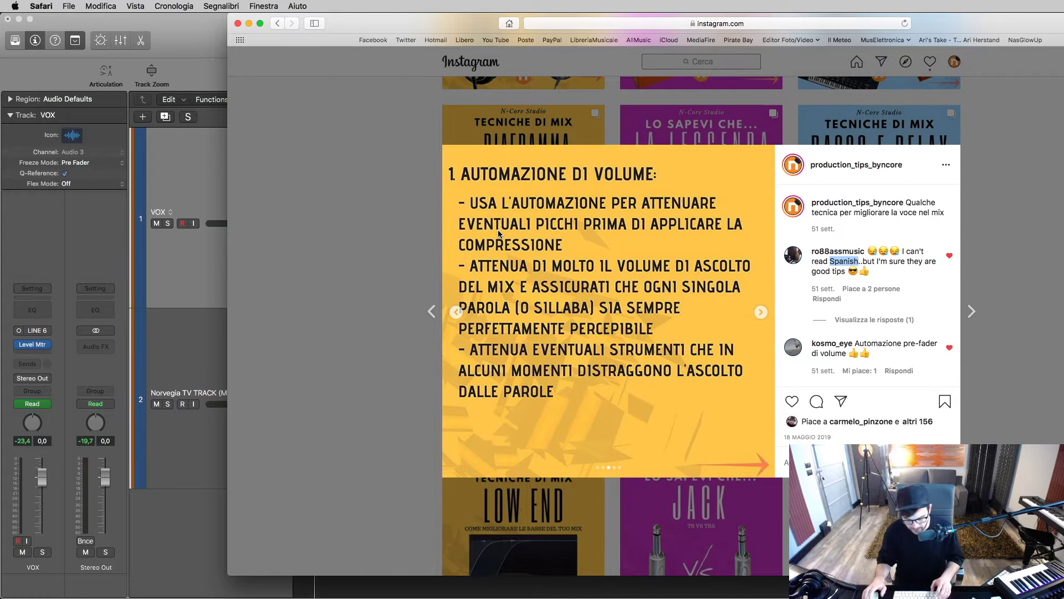
Step: Switch to Spotify and look over the Glosie artist page, selecting the song Norvegia
{"action": "key", "text": "super+Tab"}
{"action": "key", "text": "super+Tab"}
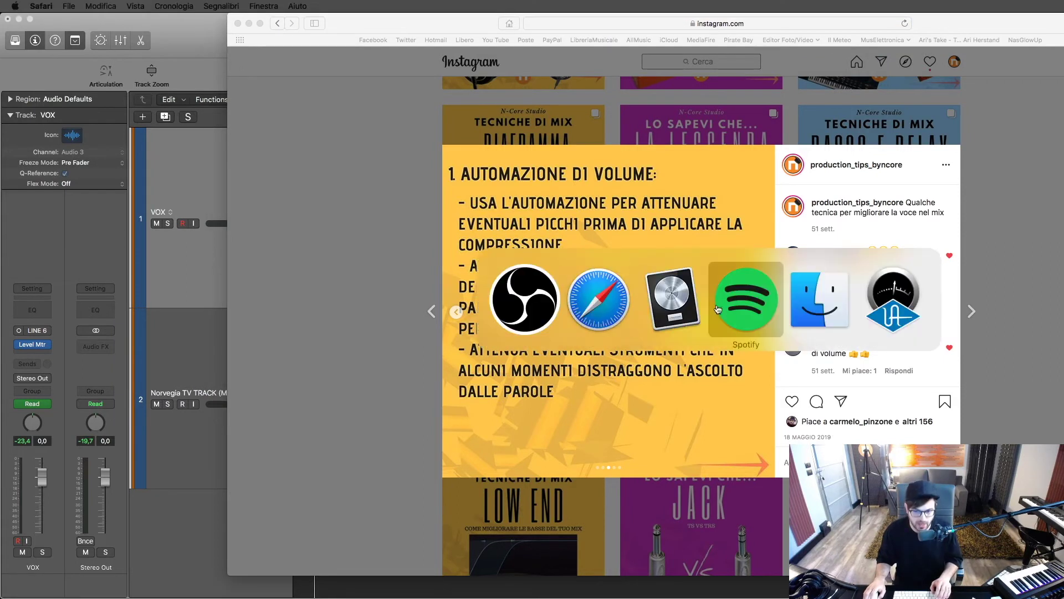
{"action": "left_click", "coordinate": [731, 306]}
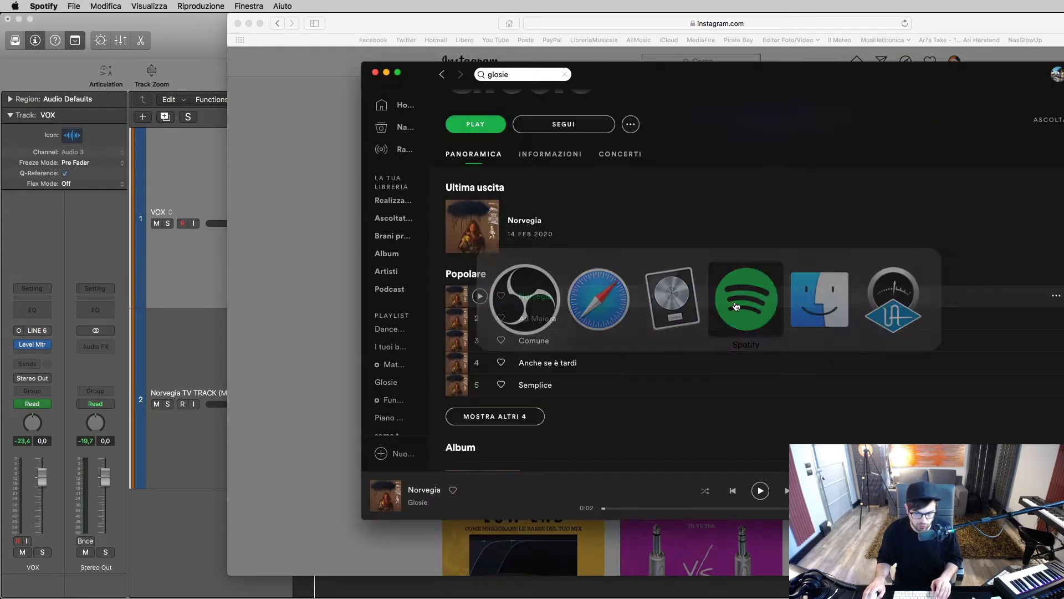
{"action": "scroll", "coordinate": [622, 311], "scroll_direction": "up", "scroll_amount": 3}
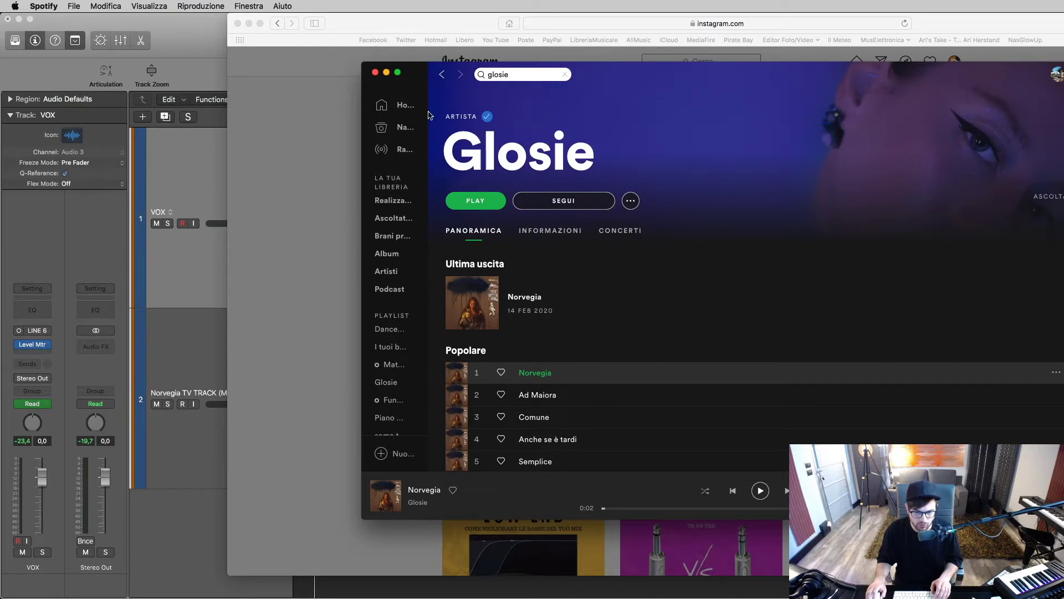
{"action": "scroll", "coordinate": [531, 294], "scroll_direction": "down", "scroll_amount": 4}
{"action": "scroll", "coordinate": [531, 293], "scroll_direction": "up", "scroll_amount": 2}
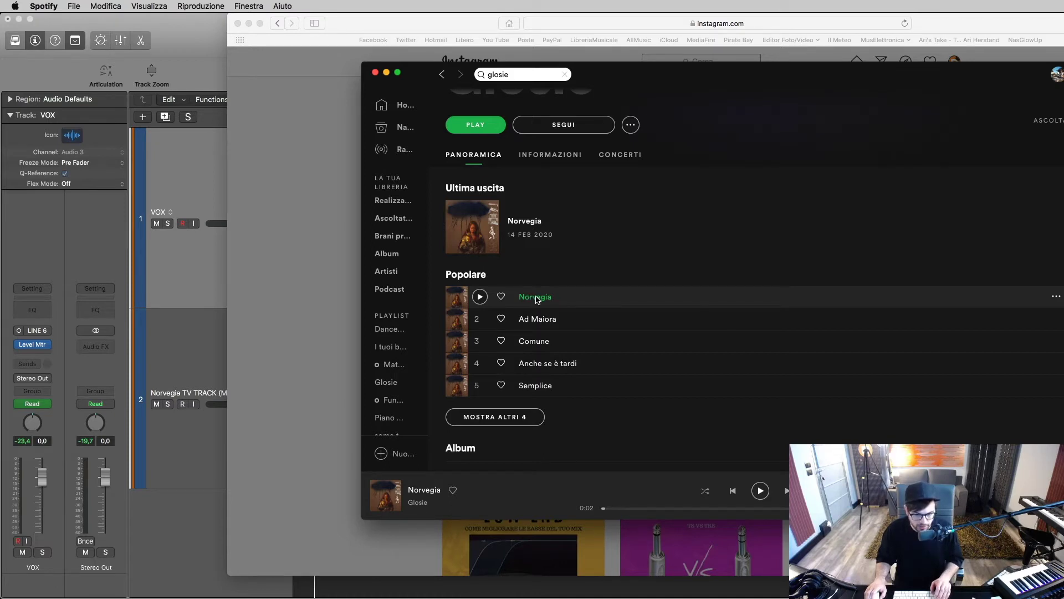
{"action": "left_click", "coordinate": [537, 300]}
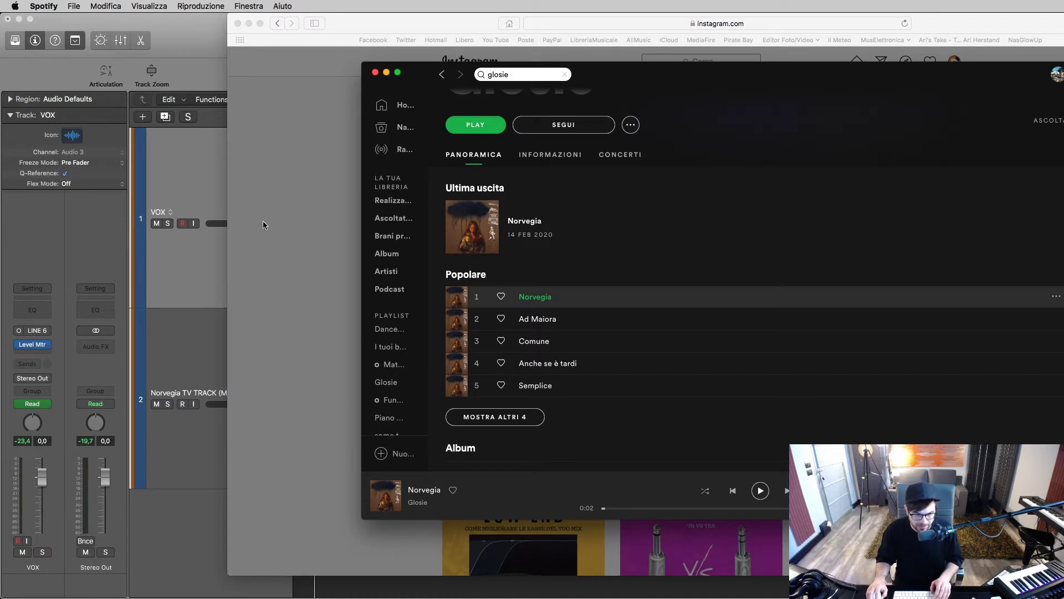
Step: Switch to Logic Pro X, show more of the arrangement and mark the VOX region at about bar 17 as the playback start
{"action": "left_click", "coordinate": [187, 165]}
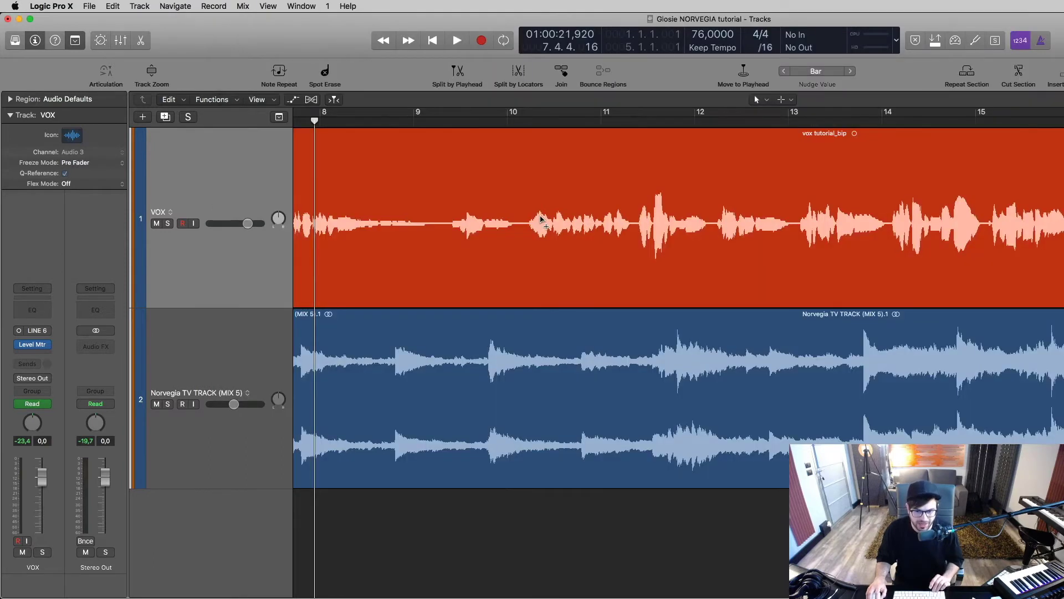
{"action": "key", "text": "super+Left"}
{"action": "key", "text": "super+Left"}
{"action": "key", "text": "super+Left"}
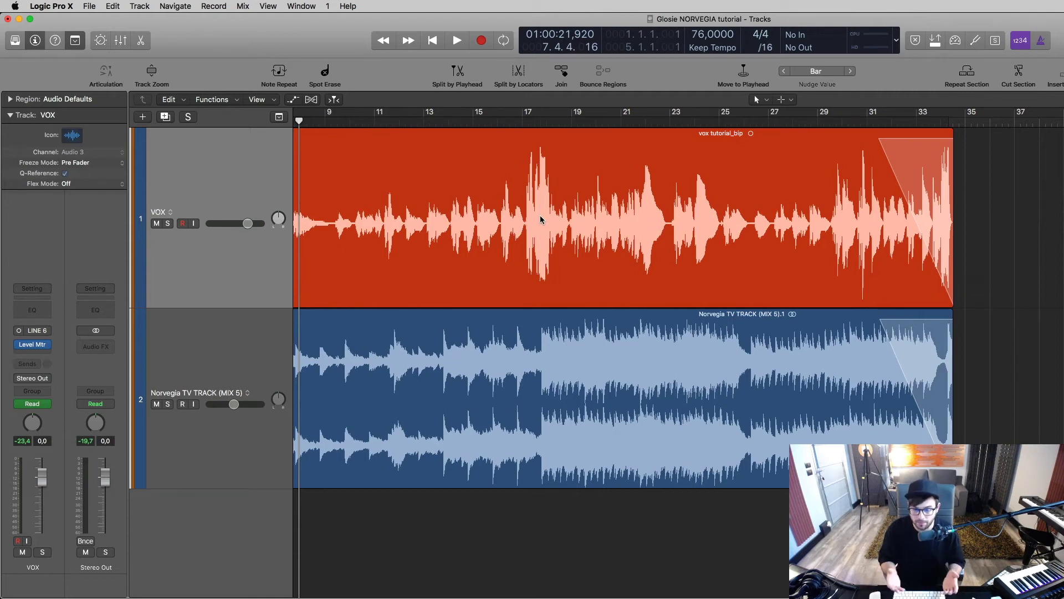
{"action": "scroll", "coordinate": [536, 217], "scroll_direction": "left", "scroll_amount": 5}
{"action": "left_click", "coordinate": [458, 214]}
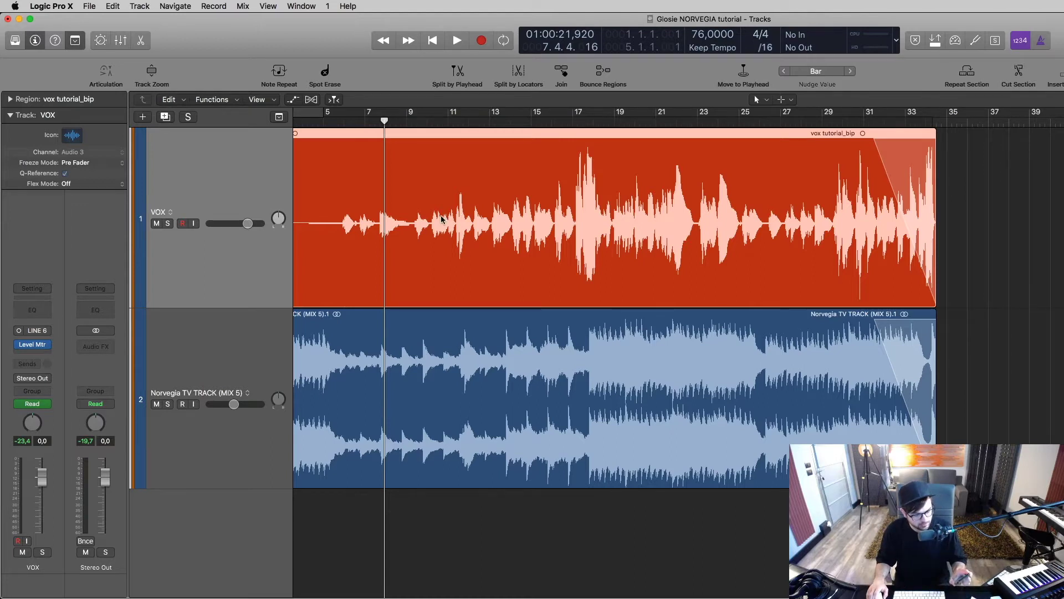
{"action": "left_click", "coordinate": [573, 202]}
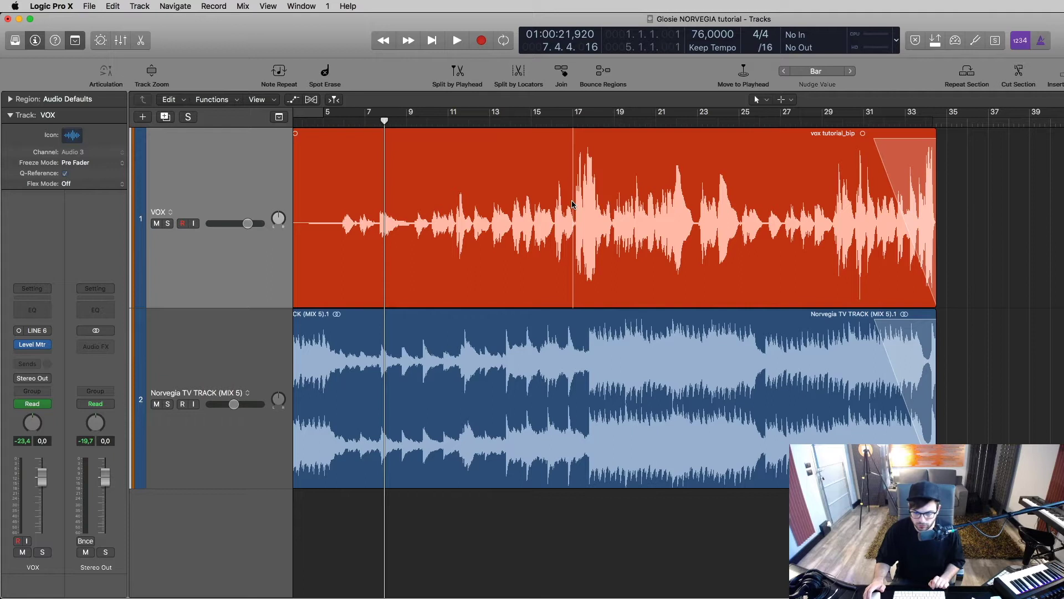
Step: Play the mix from about bar 17 and raise the Norvegia TV TRACK volume to -3.0 dB, stopping playback once balanced
{"action": "key", "text": "space"}
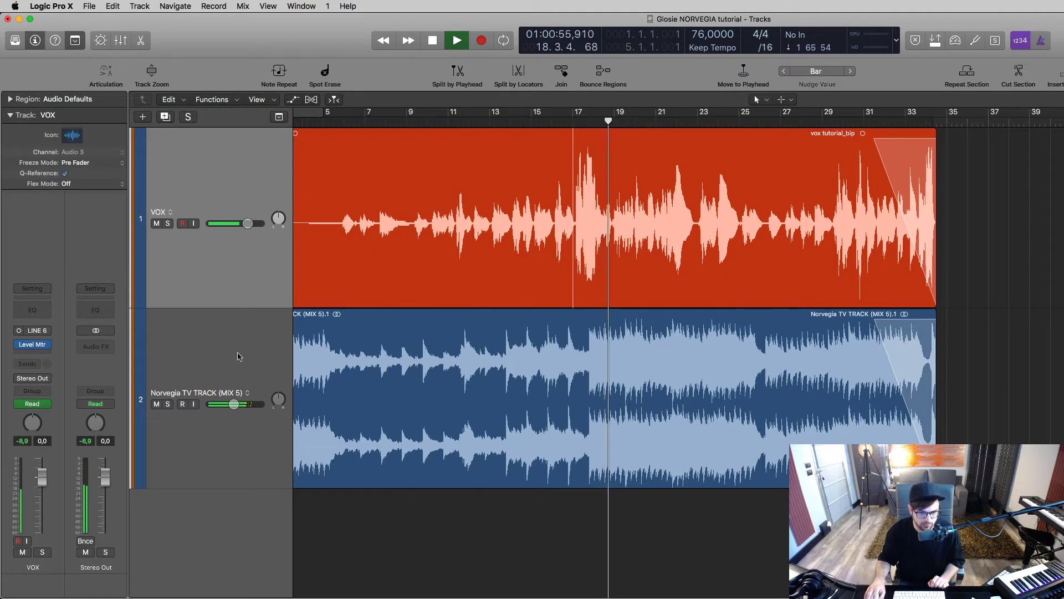
{"action": "left_click_drag", "start_coordinate": [234, 404], "coordinate": [241, 405]}
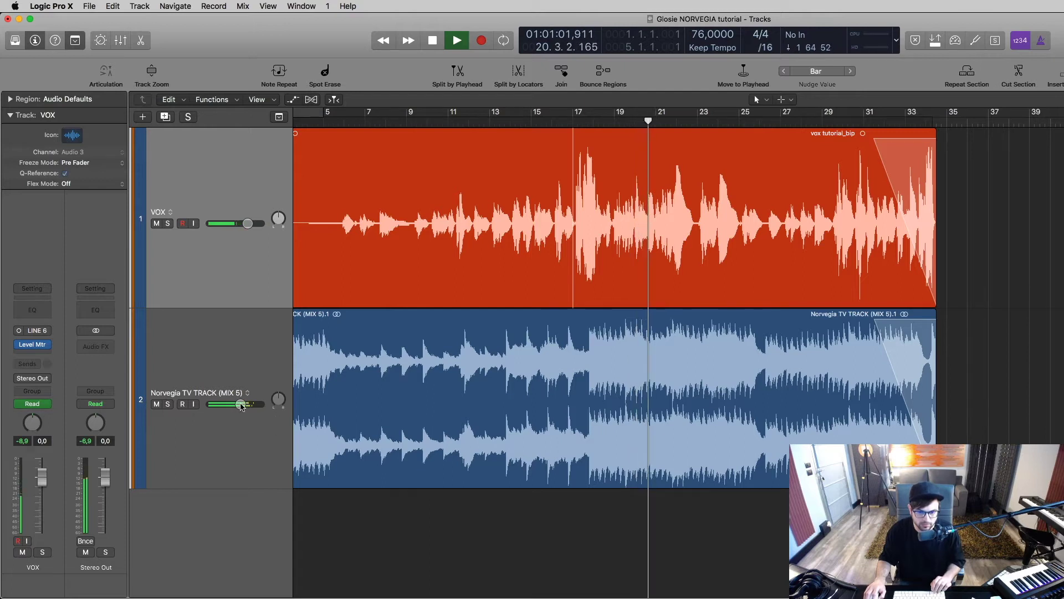
{"action": "left_click_drag", "start_coordinate": [240, 405], "coordinate": [239, 405]}
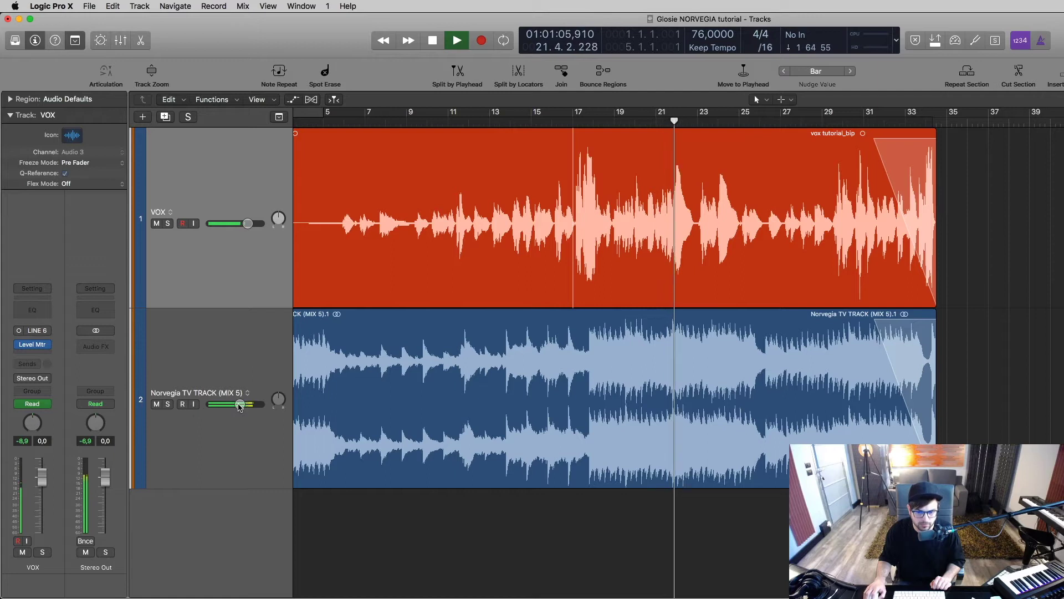
{"action": "left_click_drag", "start_coordinate": [239, 405], "coordinate": [241, 406]}
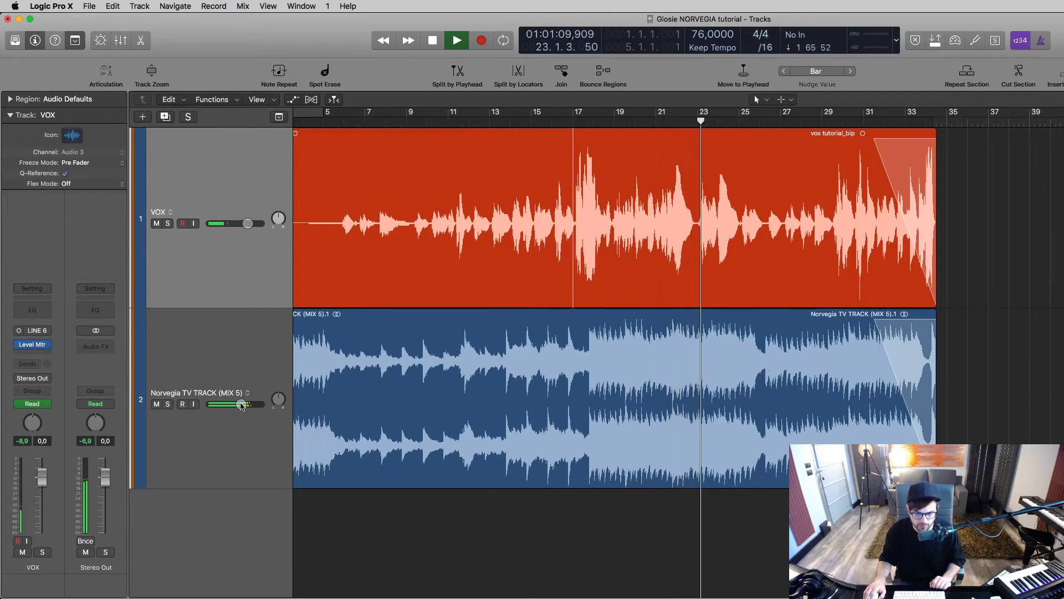
{"action": "key", "text": "space"}
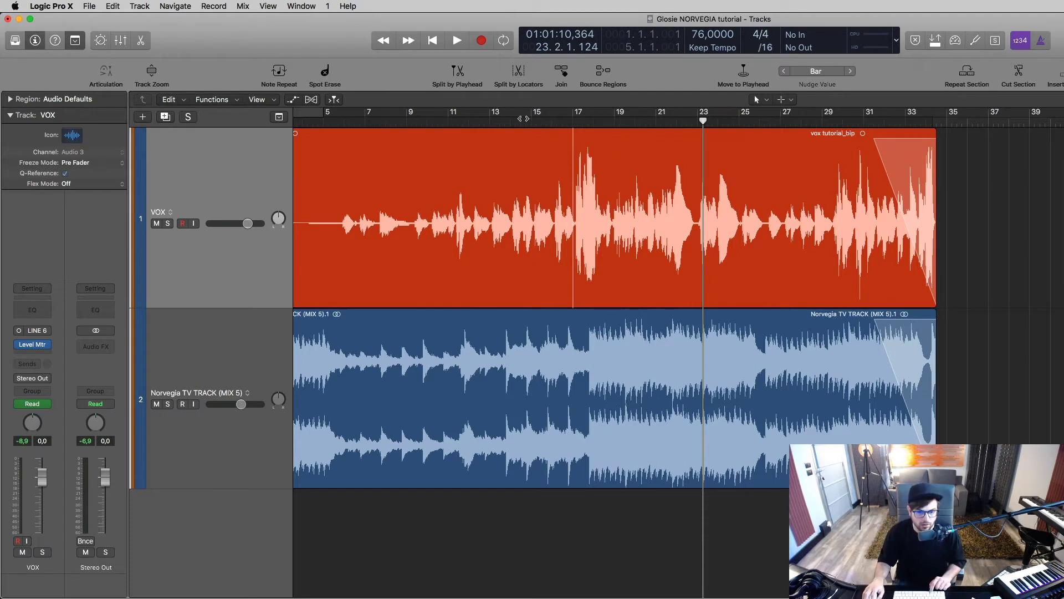
Step: Open the VOX track's Level Meter and play the quiet verse from just before bar 8
{"action": "left_click", "coordinate": [443, 118]}
{"action": "key", "text": "super+Down"}
{"action": "key", "text": "super+Right"}
{"action": "key", "text": "super+Right"}
{"action": "key", "text": "super+Right"}
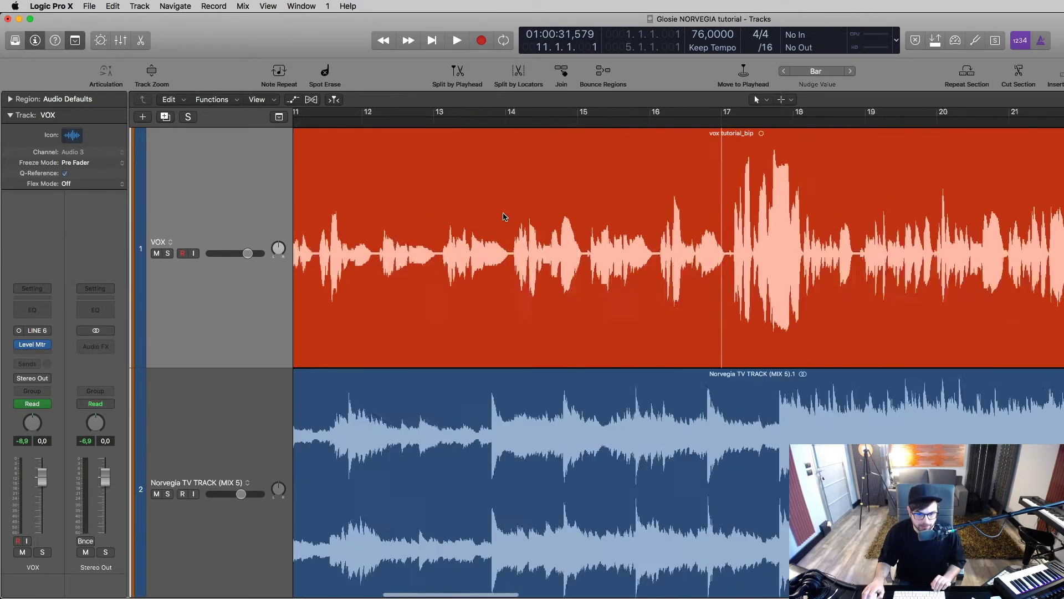
{"action": "left_click", "coordinate": [486, 117]}
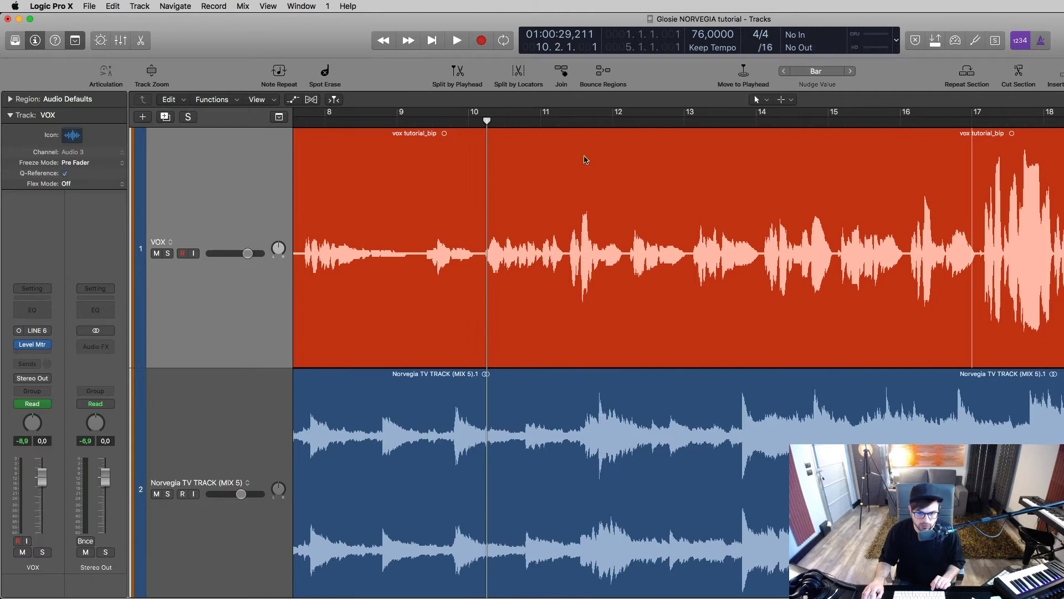
{"action": "left_click", "coordinate": [34, 345]}
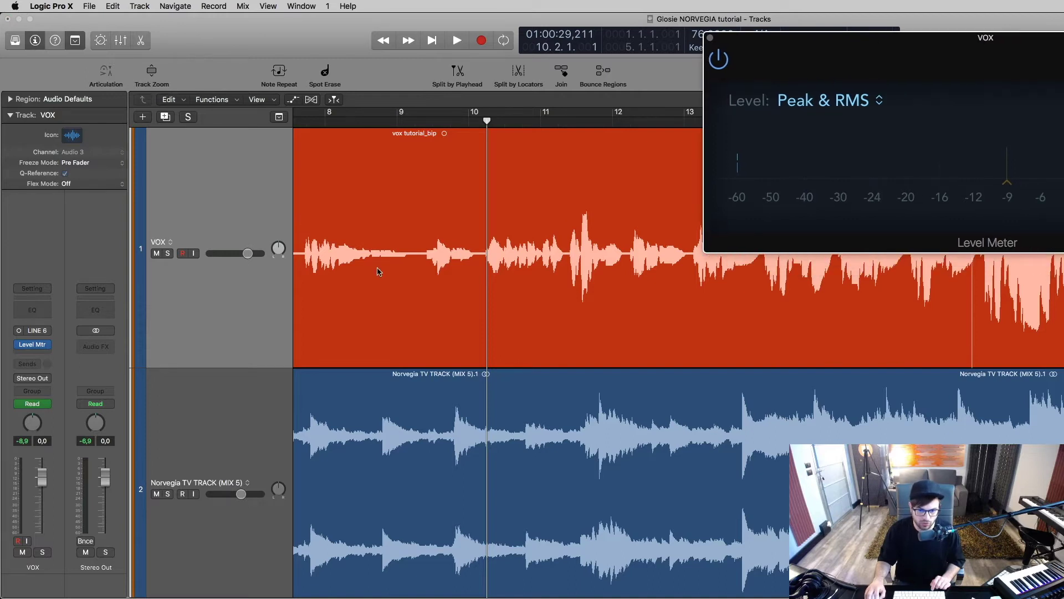
{"action": "left_click", "coordinate": [302, 247]}
{"action": "key", "text": "space"}
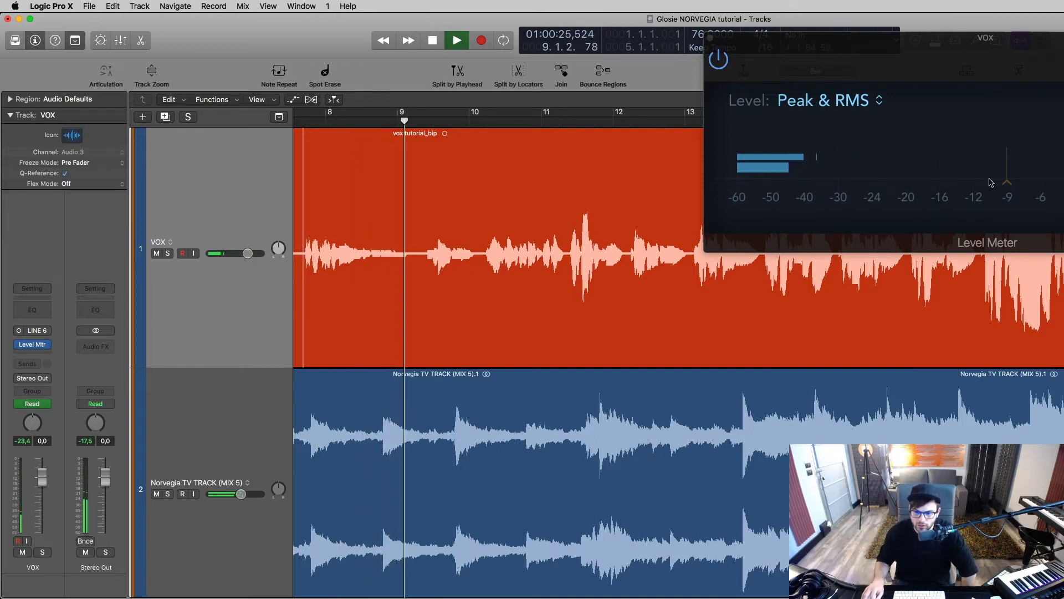
Step: Compare the vocal's peak levels on the Level Meter between the quiet verse and the loud passage from bar 17
{"action": "left_click", "coordinate": [828, 192]}
{"action": "left_click_drag", "start_coordinate": [839, 182], "coordinate": [853, 185]}
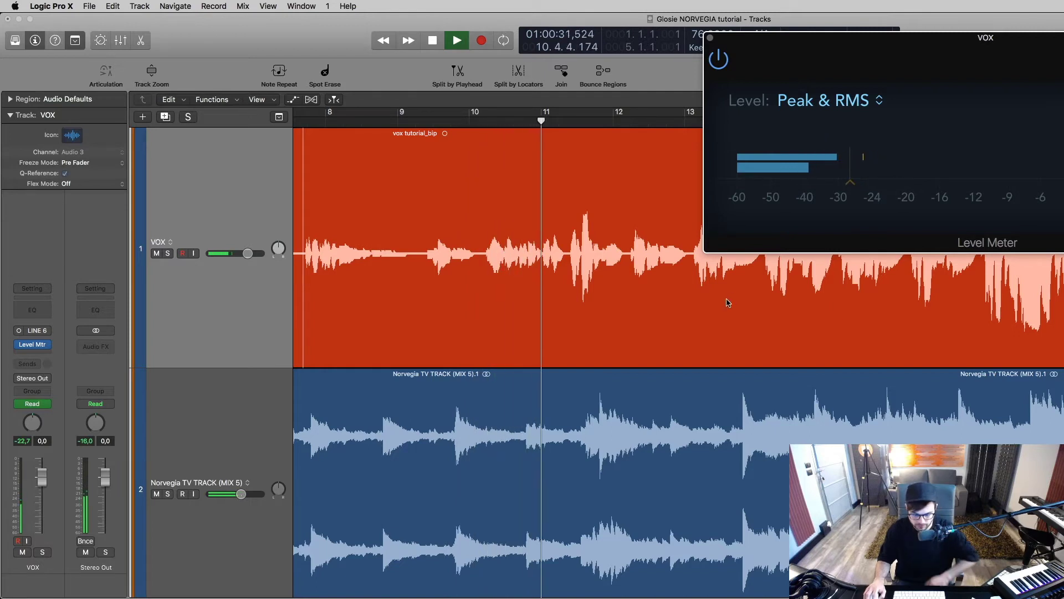
{"action": "key", "text": "super+Left"}
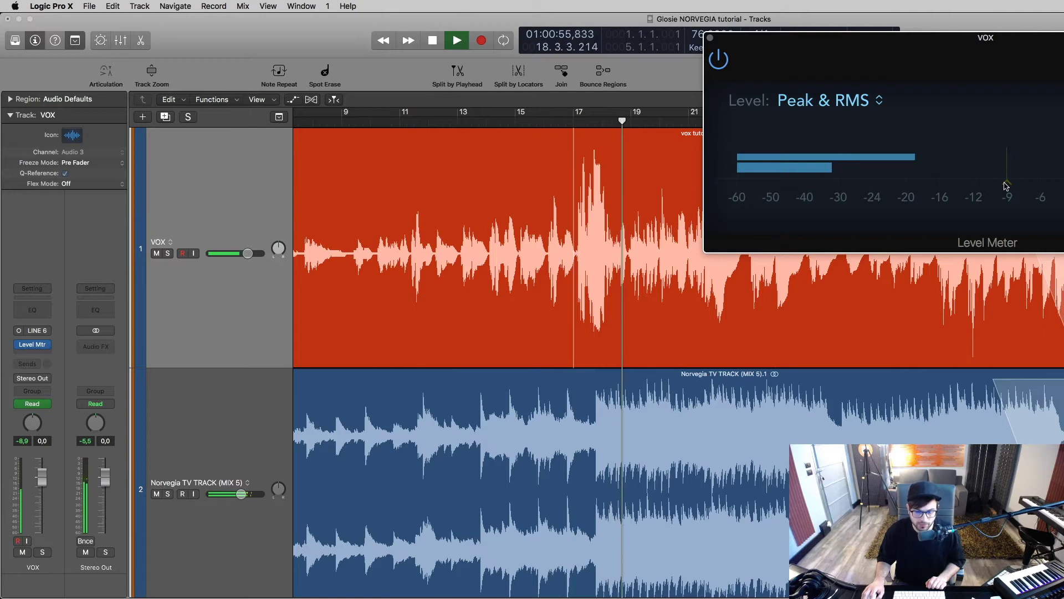
{"action": "key", "text": "space"}
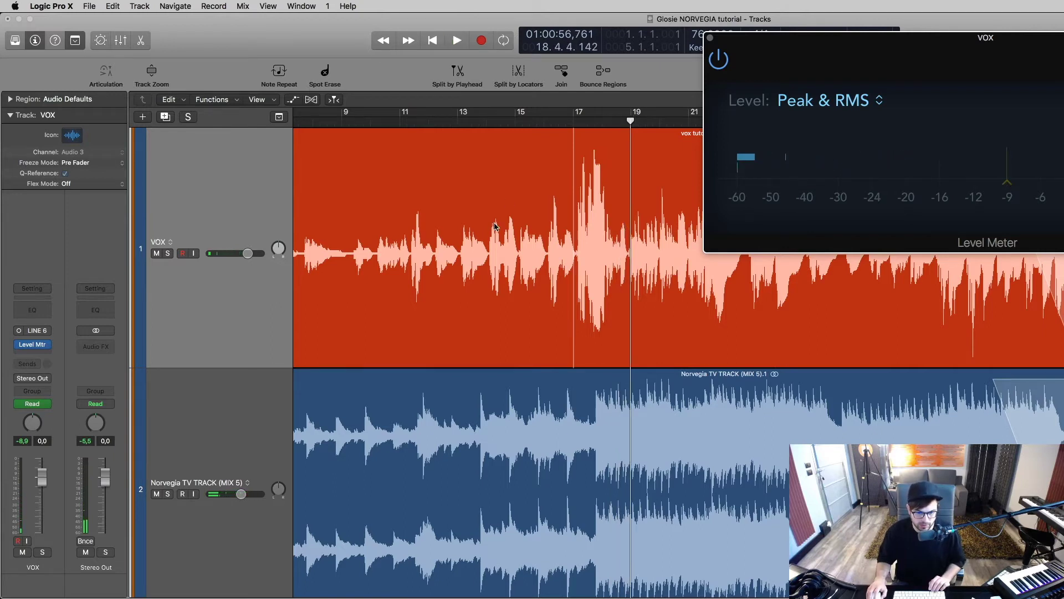
Step: Show track volume automation, magnify the VOX waveform around bar 11 and close the Level Meter
{"action": "left_click", "coordinate": [415, 236]}
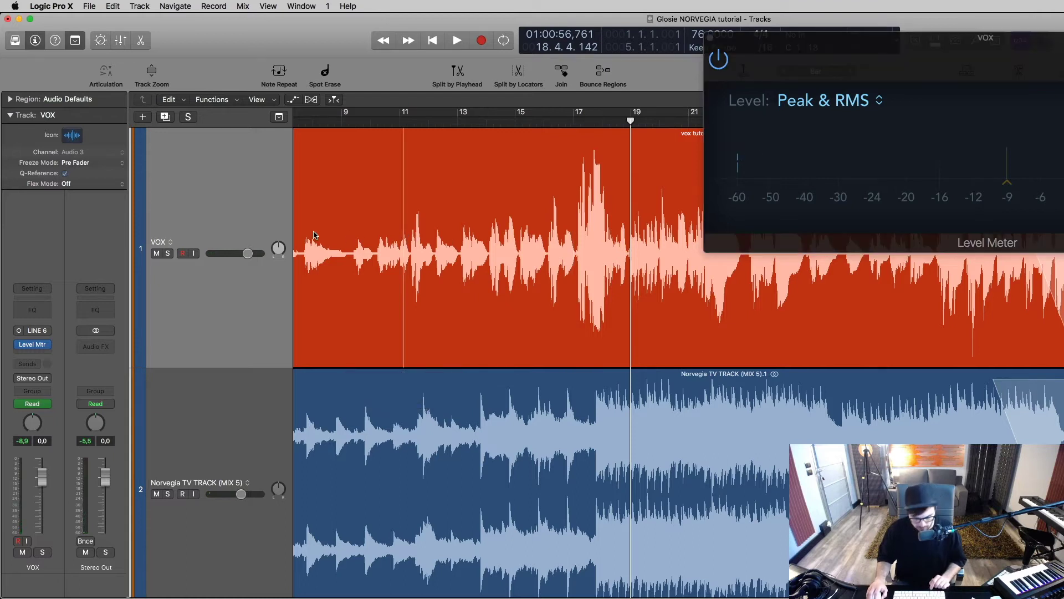
{"action": "key", "text": "a"}
{"action": "key", "text": "super+Right"}
{"action": "key", "text": "super+Right"}
{"action": "key", "text": "super+Right"}
{"action": "key", "text": "super+Right"}
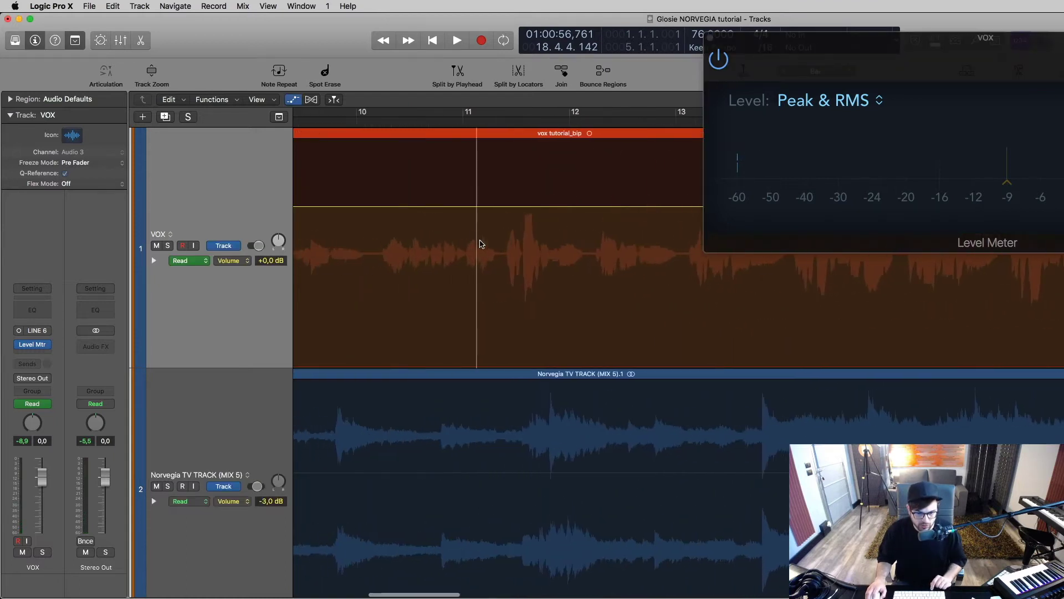
{"action": "left_click", "coordinate": [711, 39]}
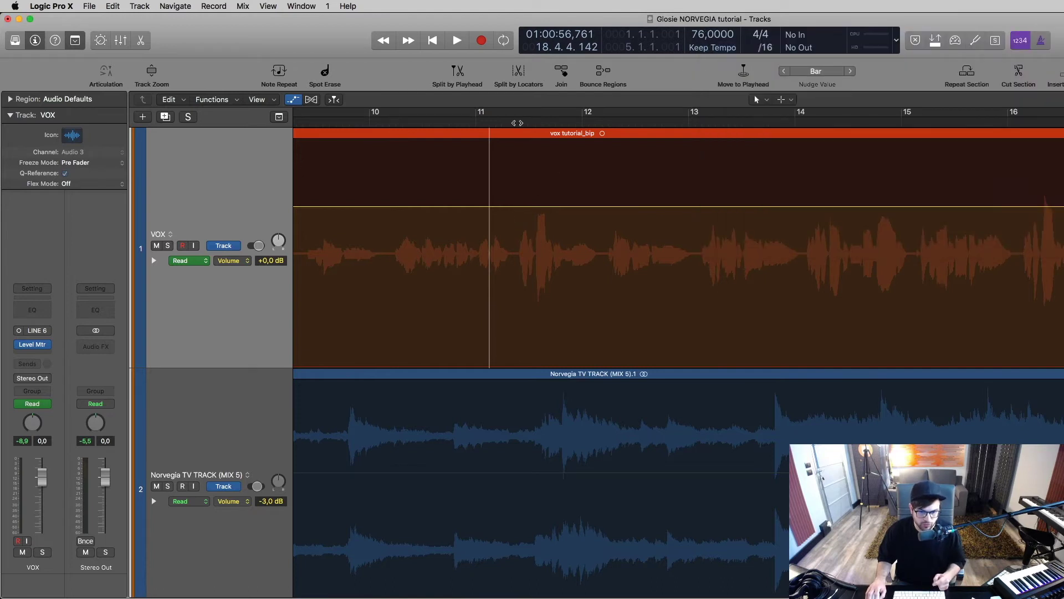
Step: Play the vocal from about bar 11 to hear the peak before bar 12
{"action": "left_click", "coordinate": [505, 122]}
{"action": "key", "text": "space"}
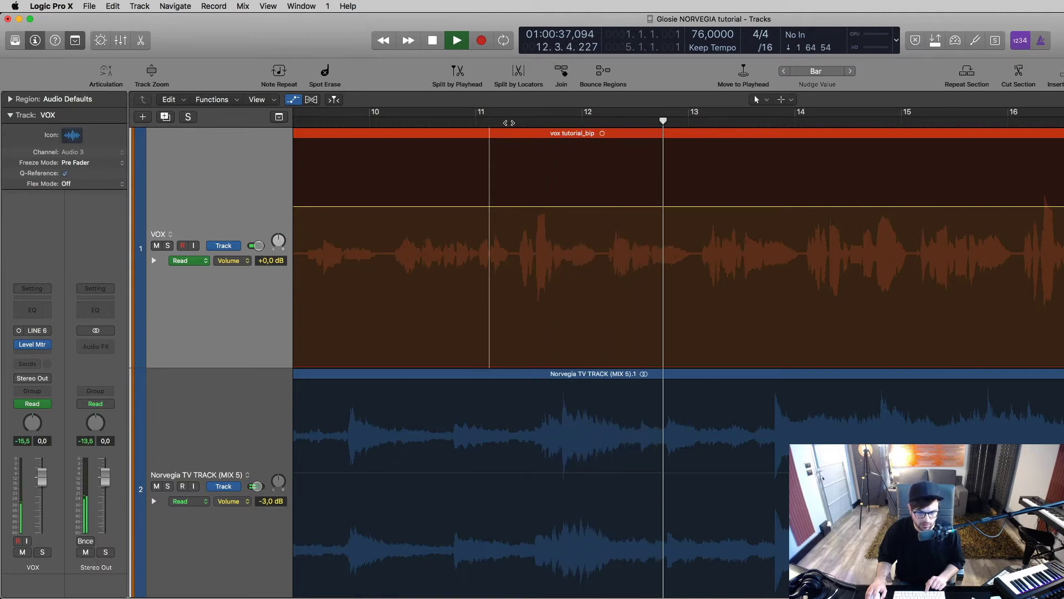
{"action": "key", "text": "space"}
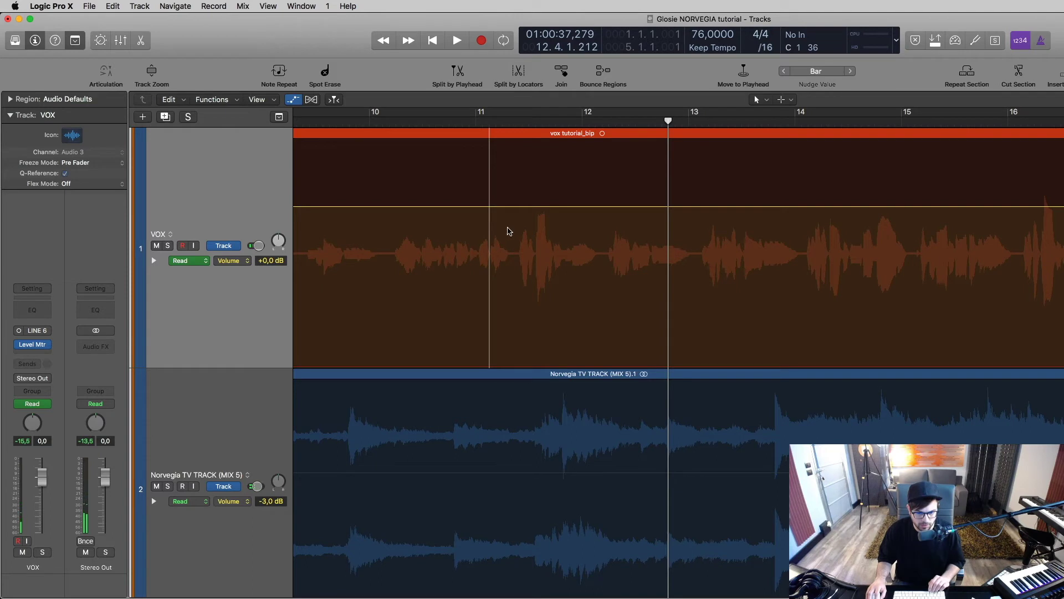
Step: Lower the VOX volume automation to -1.1 dB across the vocal peak between bars 11 and 12
{"action": "left_click", "coordinate": [514, 208]}
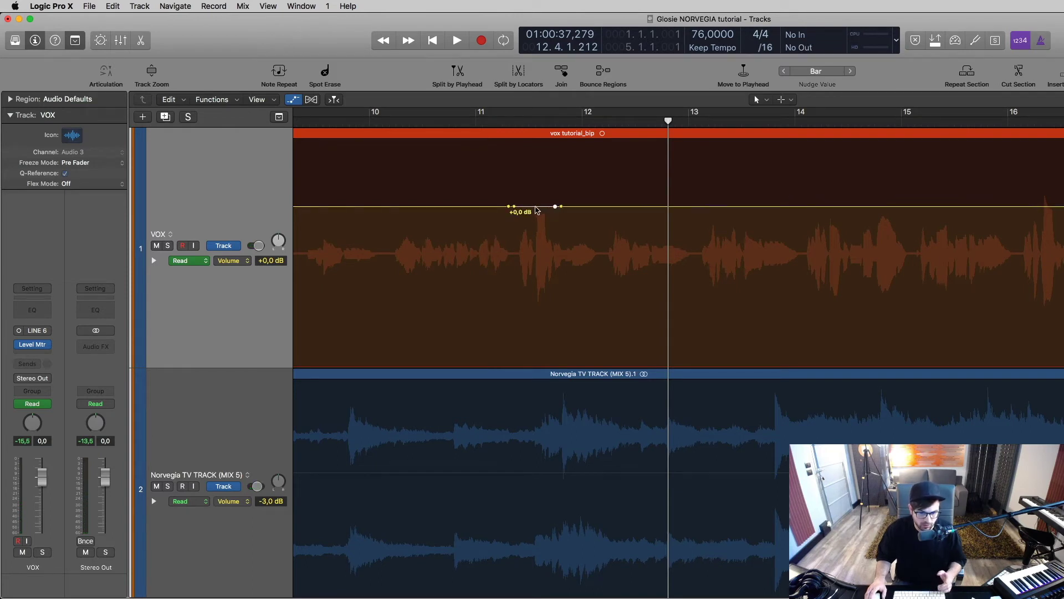
{"action": "left_click_drag", "start_coordinate": [536, 210], "coordinate": [536, 220]}
{"action": "key", "text": "super+Right"}
{"action": "key", "text": "super+Right"}
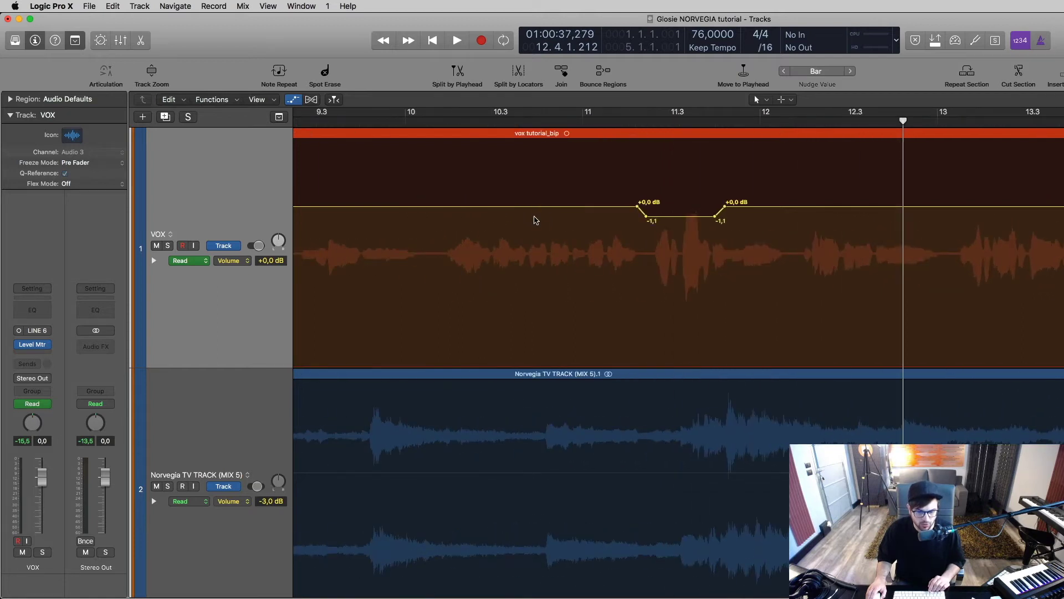
Step: Play the vocal from between bars 9 and 10 through the attenuated peak and widen the track headers
{"action": "key", "text": "super+Left"}
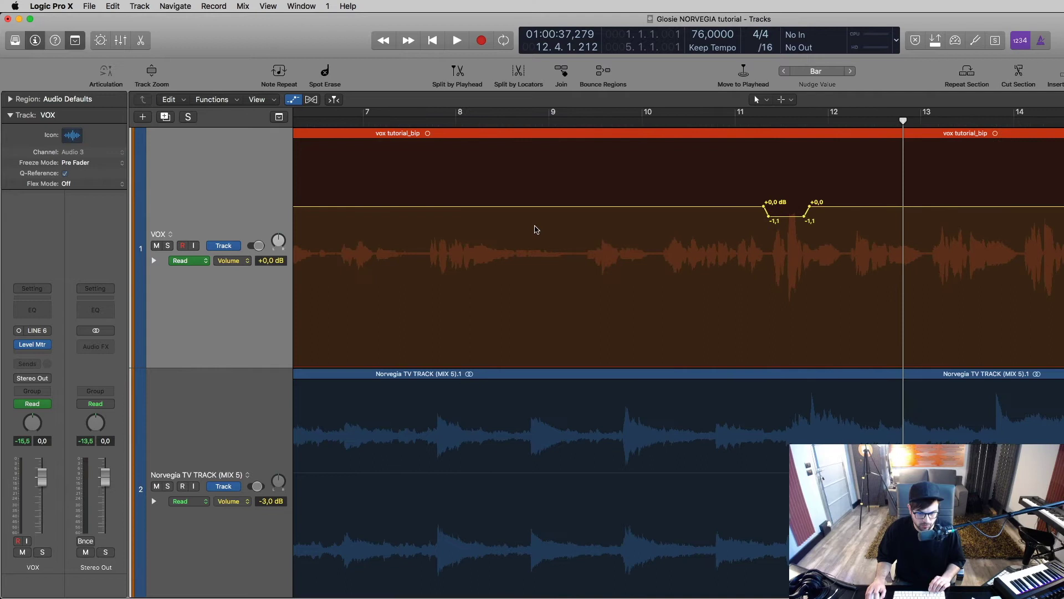
{"action": "scroll", "coordinate": [618, 244], "scroll_direction": "right", "scroll_amount": 3}
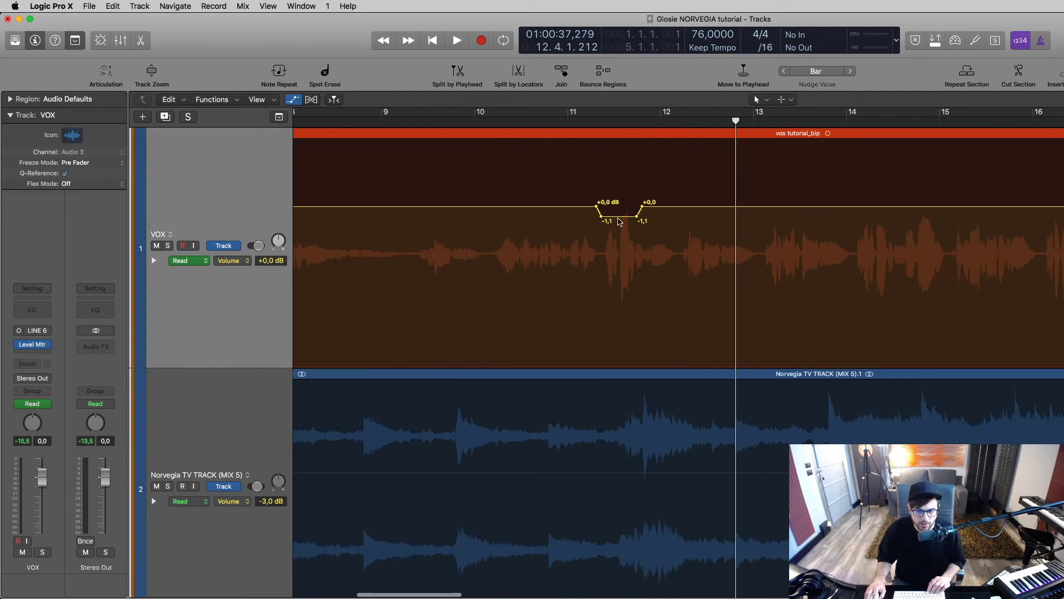
{"action": "left_click", "coordinate": [415, 233], "text": "super"}
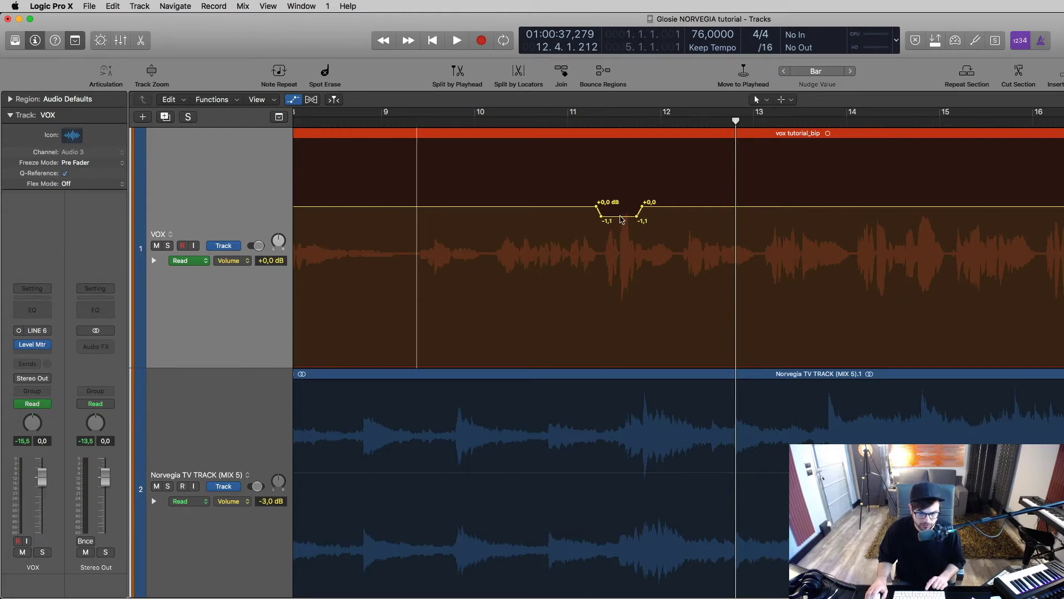
{"action": "key", "text": "space"}
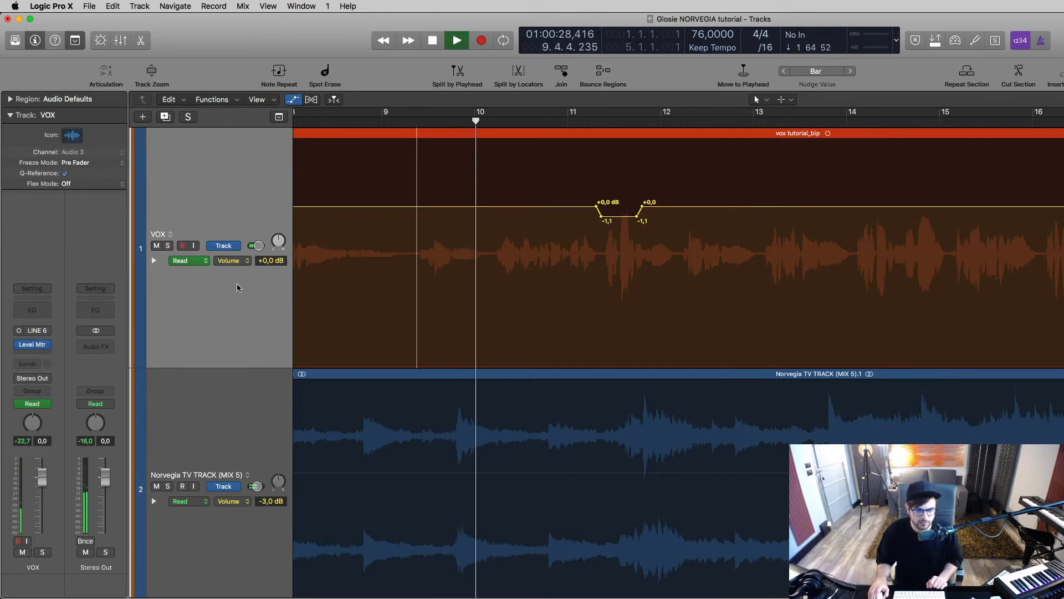
{"action": "left_click_drag", "start_coordinate": [294, 252], "coordinate": [323, 253]}
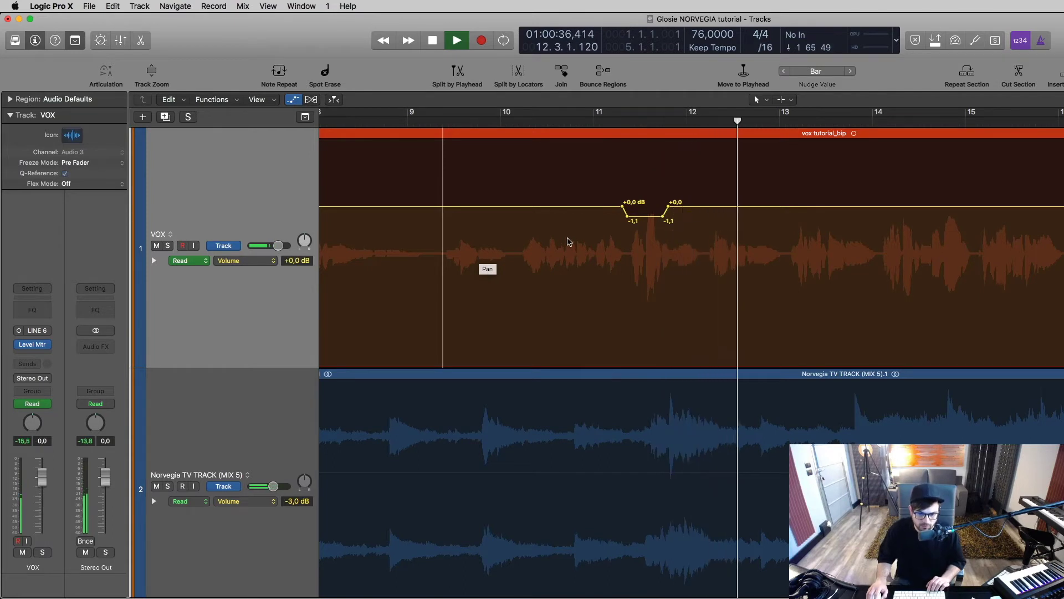
Step: Play the vocal from about bar 11 with the VOX volume automation bypassed and again with it enabled
{"action": "key", "text": "space"}
{"action": "left_click", "coordinate": [593, 231]}
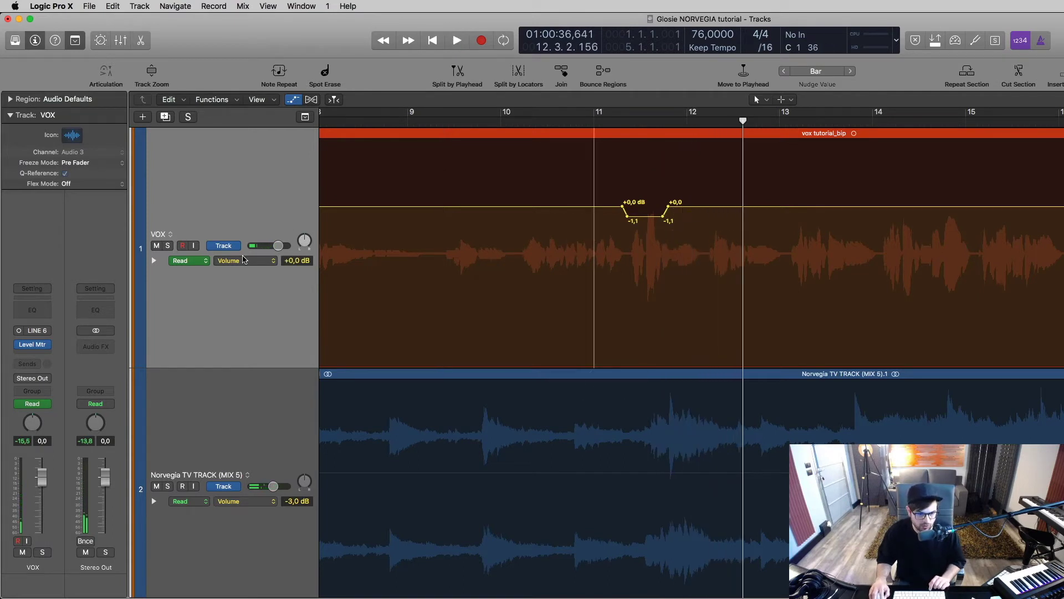
{"action": "left_click", "coordinate": [219, 261]}
{"action": "key", "text": "space"}
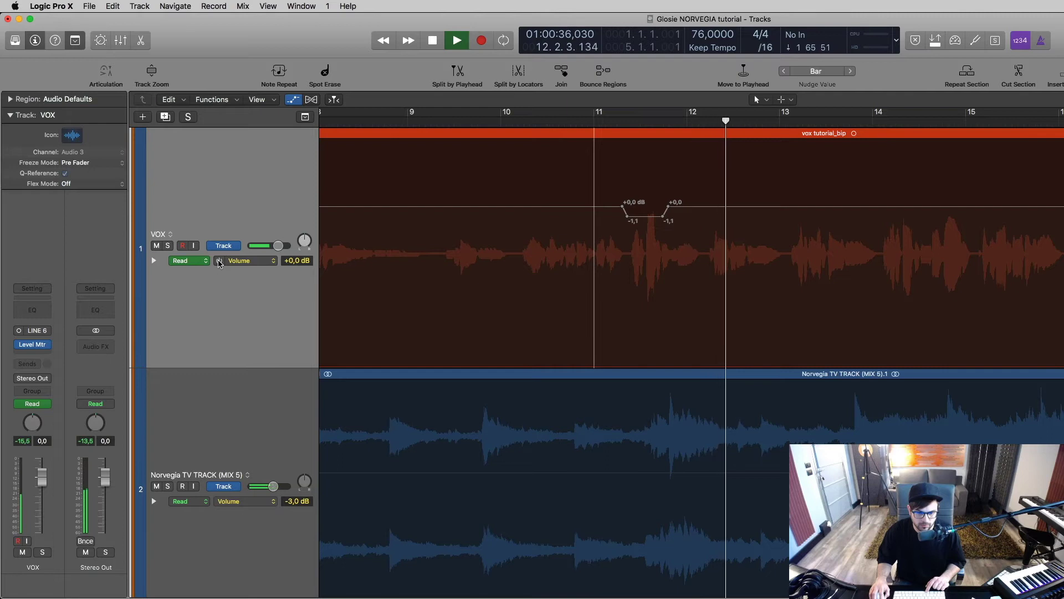
{"action": "key", "text": "space"}
{"action": "left_click", "coordinate": [219, 261]}
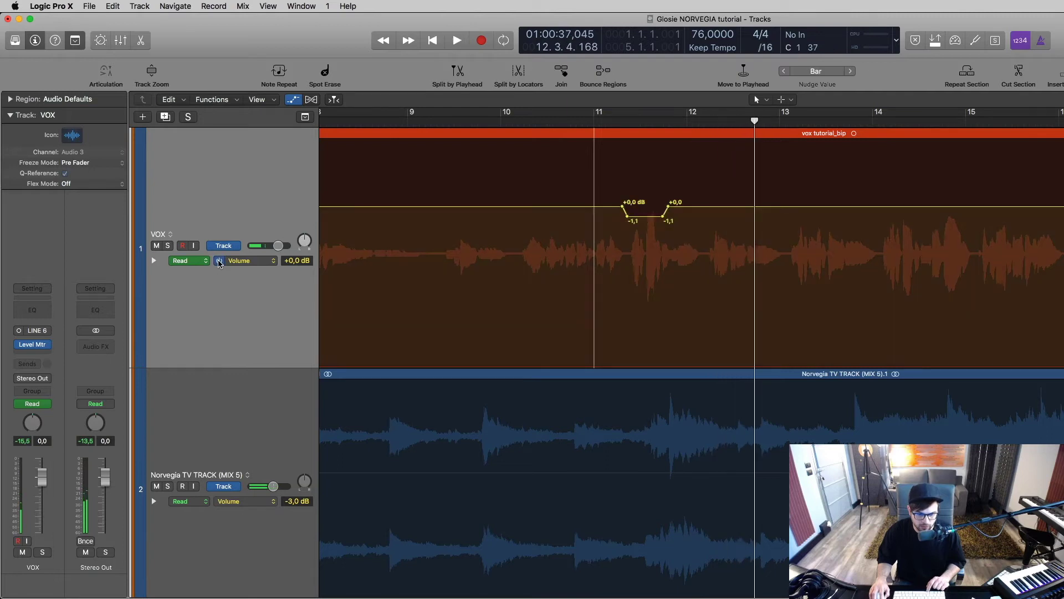
{"action": "key", "text": "space"}
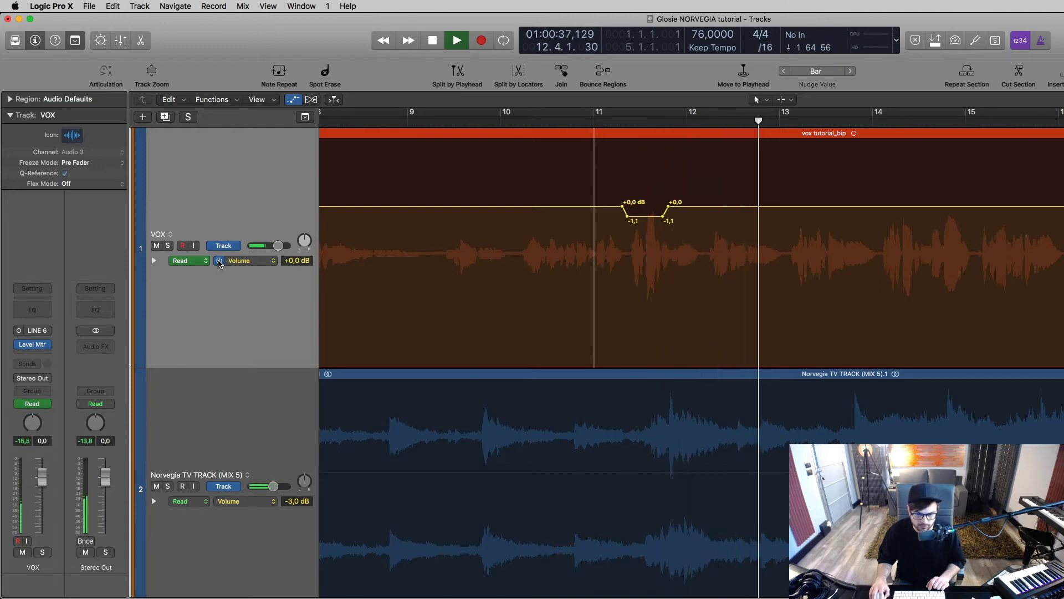
{"action": "key", "text": "space"}
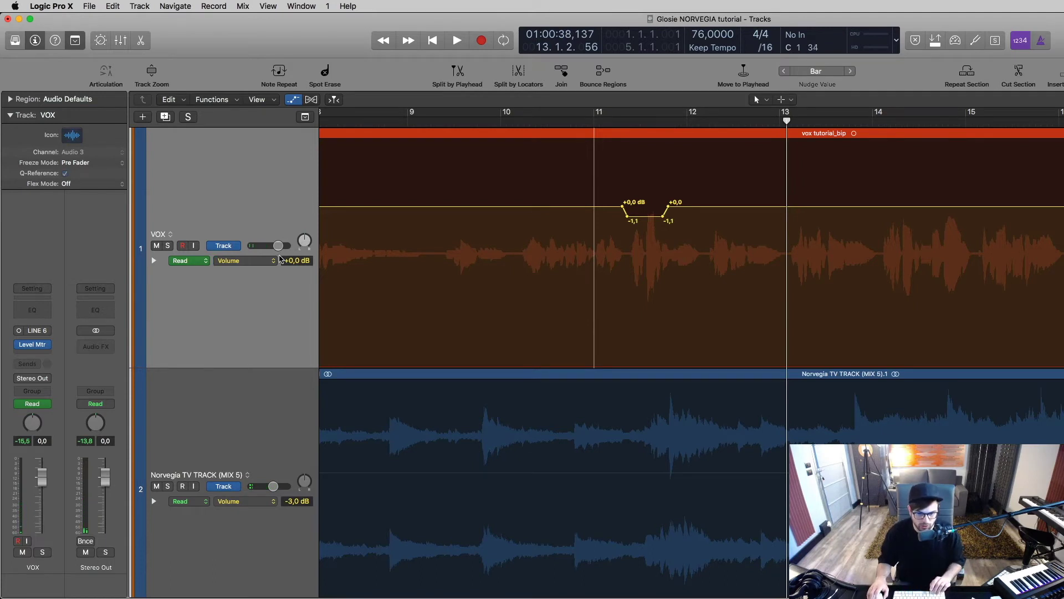
Step: Shorten the volume ramp after the bar 11 peak by moving its +0.0 dB point back to about 11.4, and hide automation
{"action": "left_click_drag", "start_coordinate": [643, 179], "coordinate": [760, 331]}
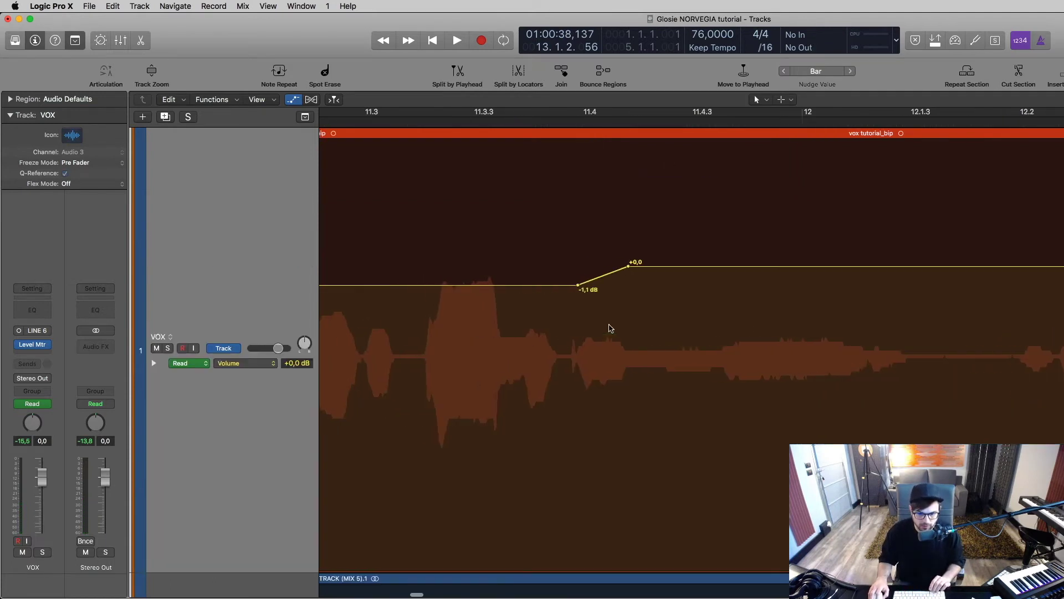
{"action": "left_click_drag", "start_coordinate": [628, 266], "coordinate": [597, 284]}
{"action": "scroll", "coordinate": [565, 282], "scroll_direction": "left", "scroll_amount": 10}
{"action": "left_click", "coordinate": [562, 292]}
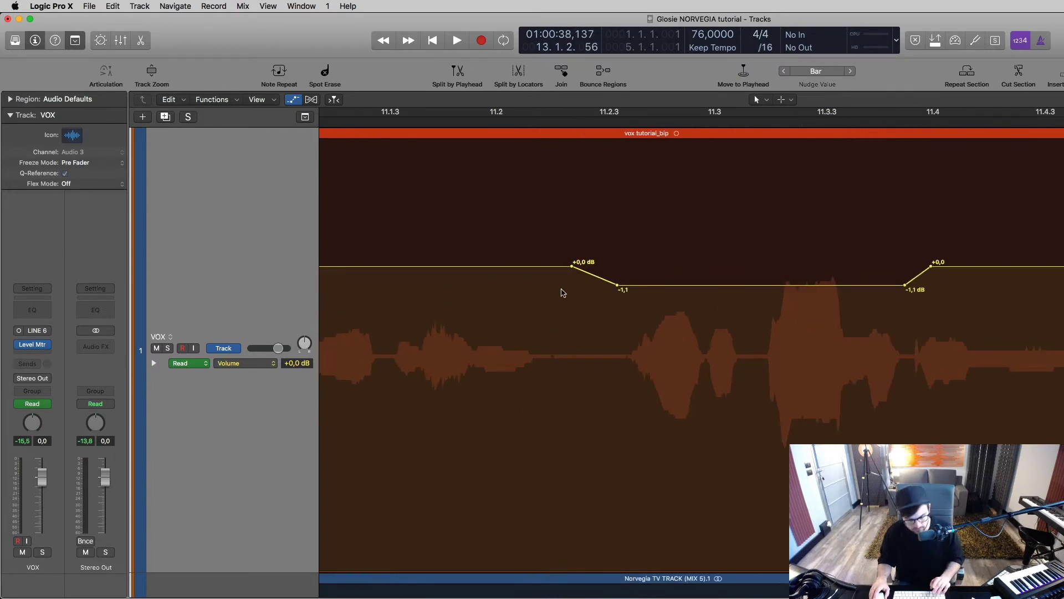
{"action": "key", "text": "a"}
{"action": "key", "text": "z"}
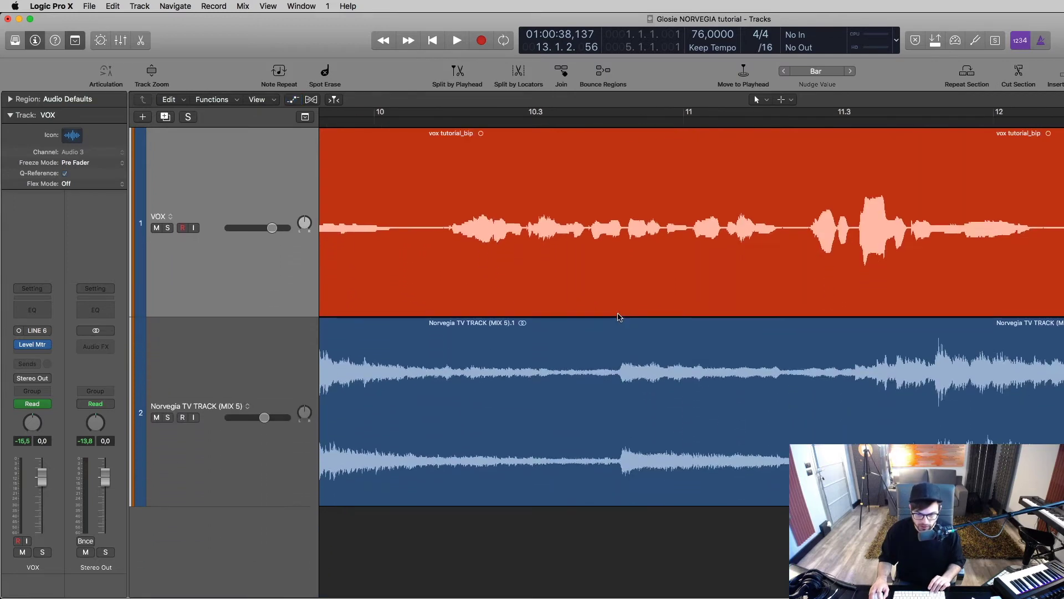
Step: Show automation again and play the vocal from just after bar 16 through the loud phrase between bars 17 and 18
{"action": "key", "text": "super+Left"}
{"action": "key", "text": "super+Left"}
{"action": "key", "text": "super+Left"}
{"action": "key", "text": "super+Left"}
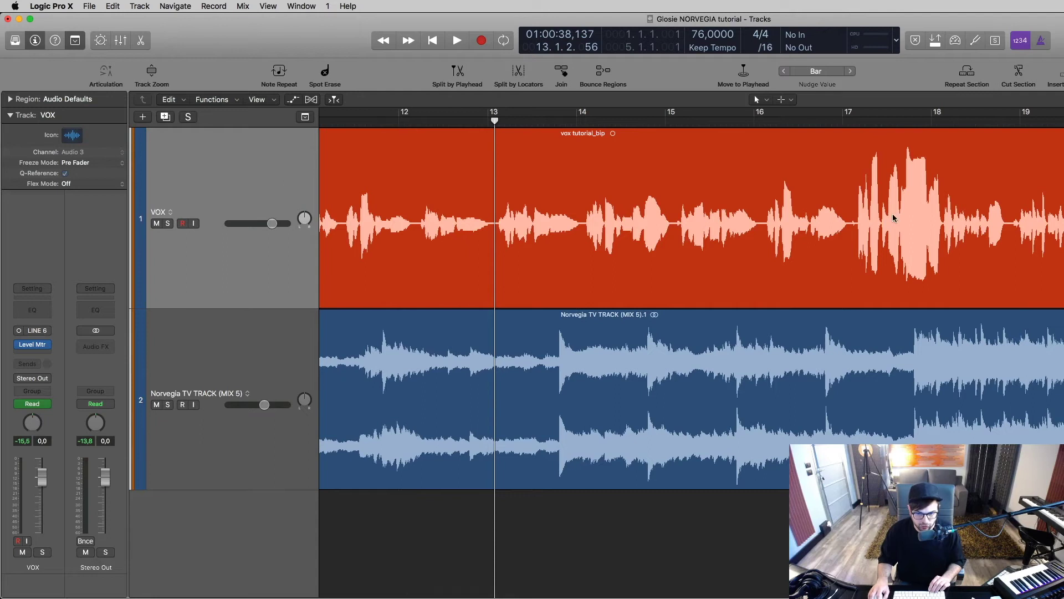
{"action": "key", "text": "a"}
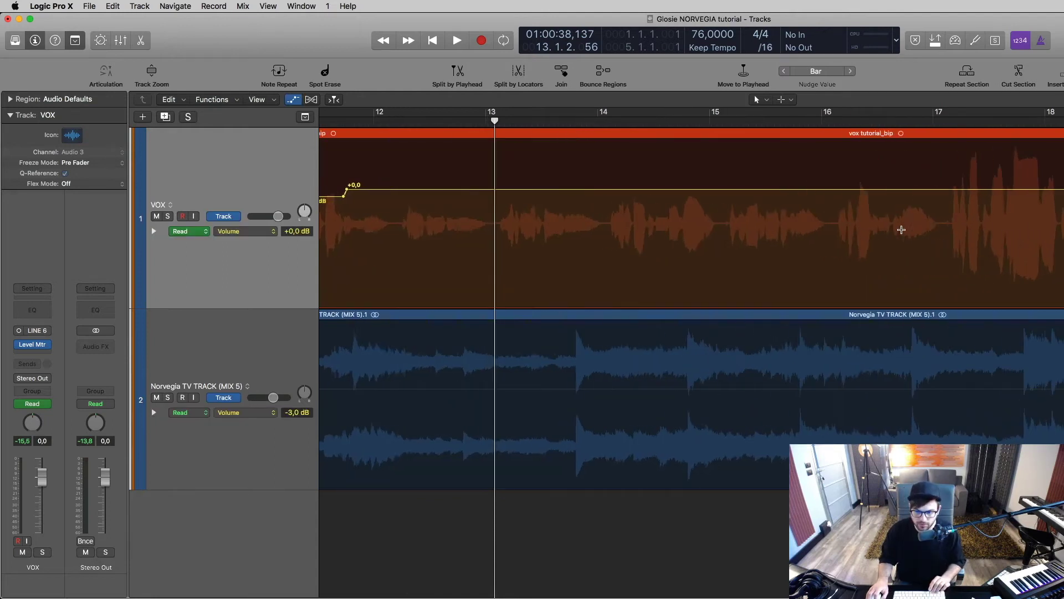
{"action": "scroll", "coordinate": [887, 216], "scroll_direction": "right", "scroll_amount": 3}
{"action": "left_click", "coordinate": [728, 214]}
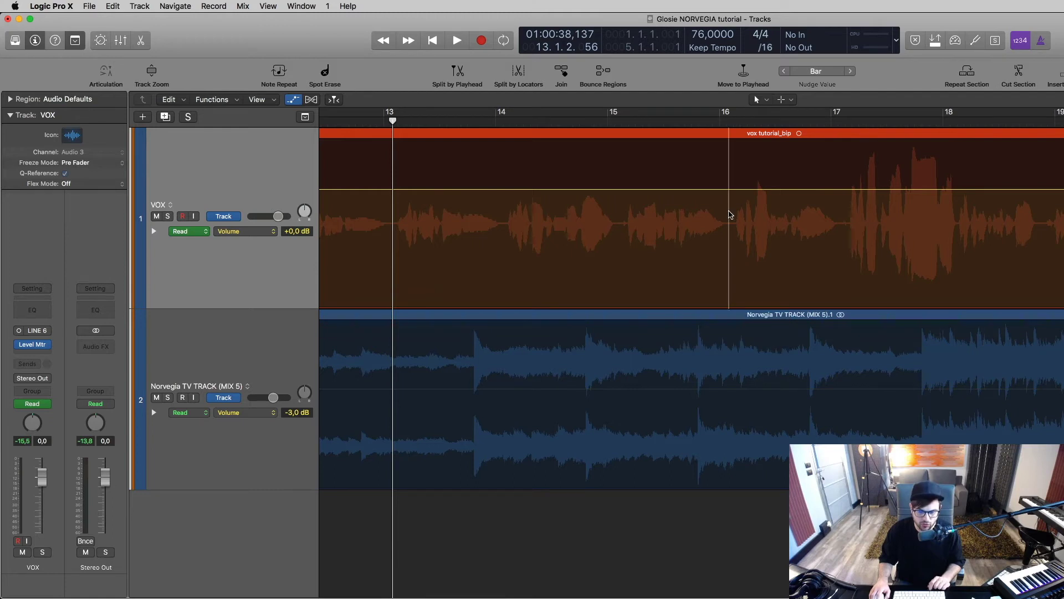
{"action": "key", "text": "space"}
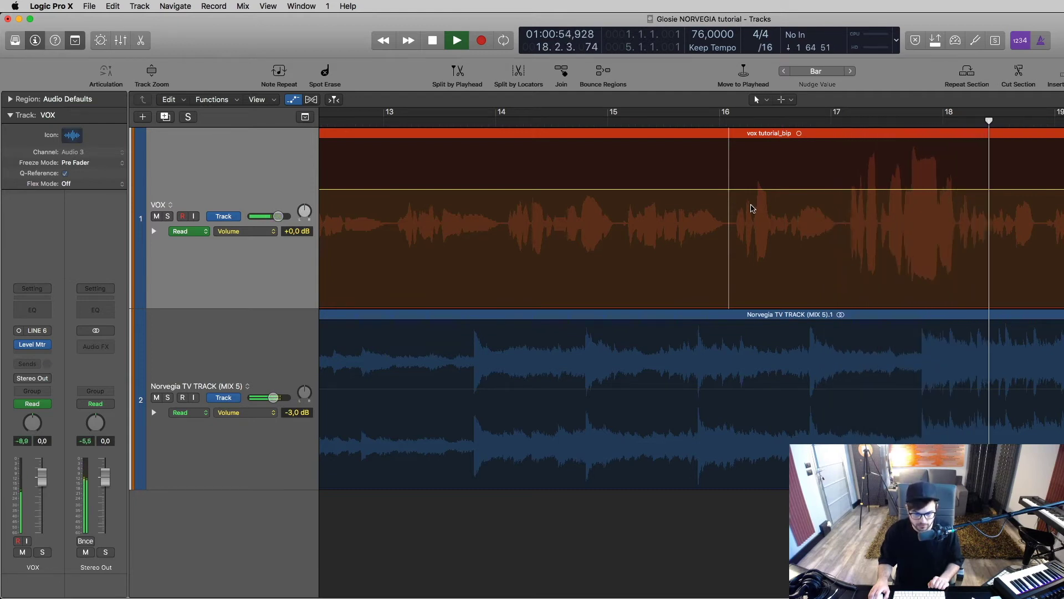
{"action": "key", "text": "space"}
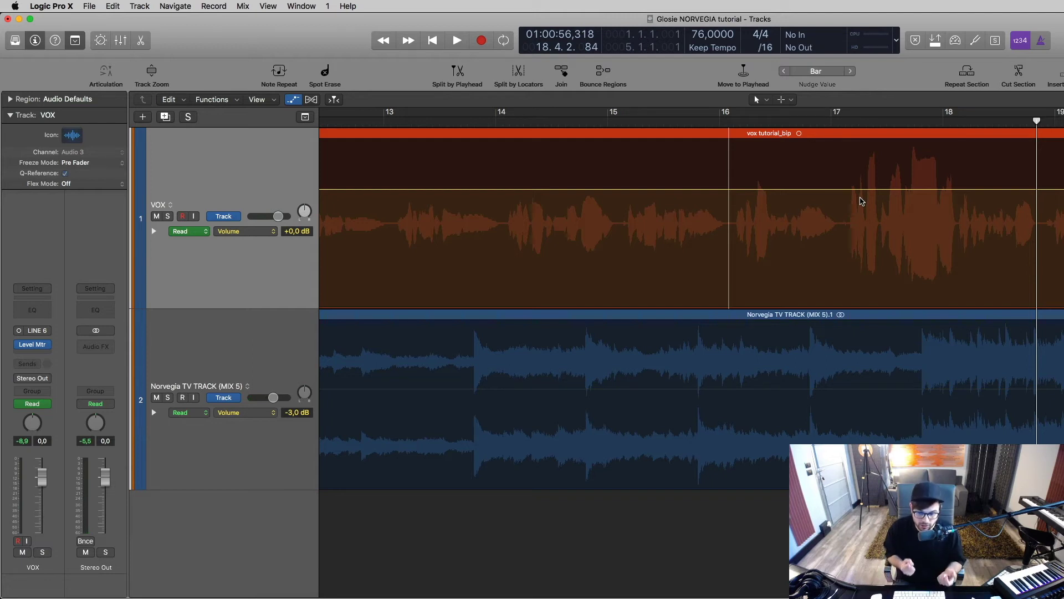
Step: Lower the VOX volume automation to -3.7 dB across the loud phrase from bar 17 to just past bar 18
{"action": "left_click", "coordinate": [836, 190]}
{"action": "left_click", "coordinate": [841, 190]}
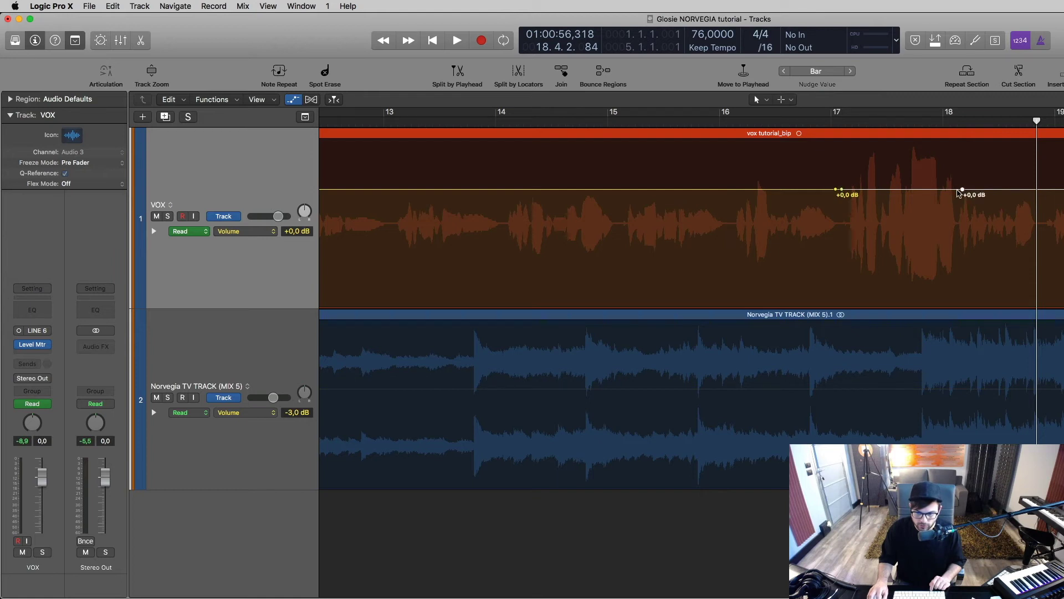
{"action": "left_click_drag", "start_coordinate": [902, 192], "coordinate": [902, 213]}
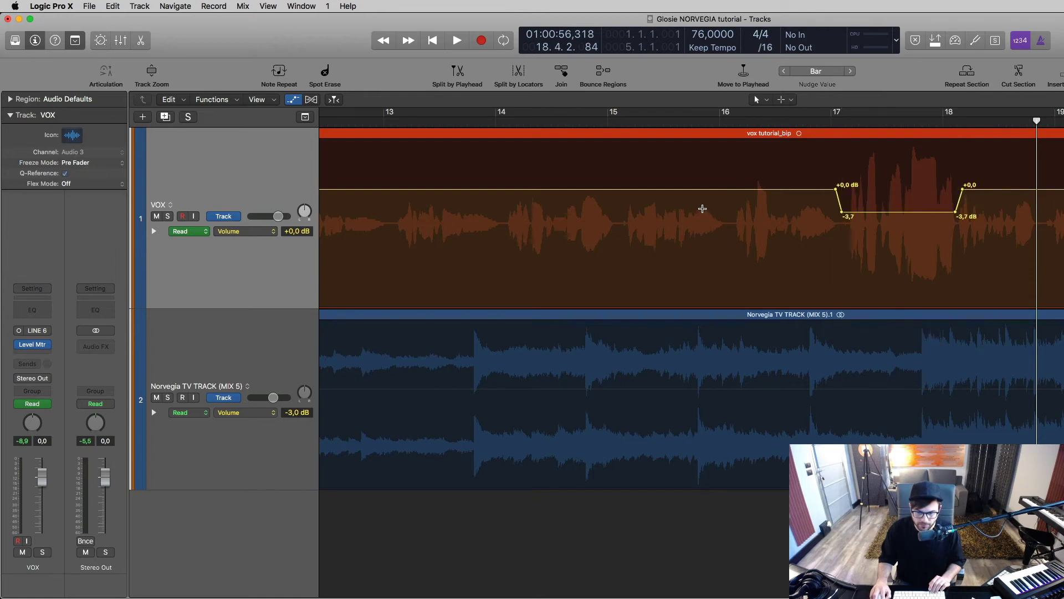
Step: Play from about bar 16 and ease the attenuation of the phrase at bars 17 to 18 to -2.5 dB
{"action": "left_click", "coordinate": [727, 201]}
{"action": "key", "text": "space"}
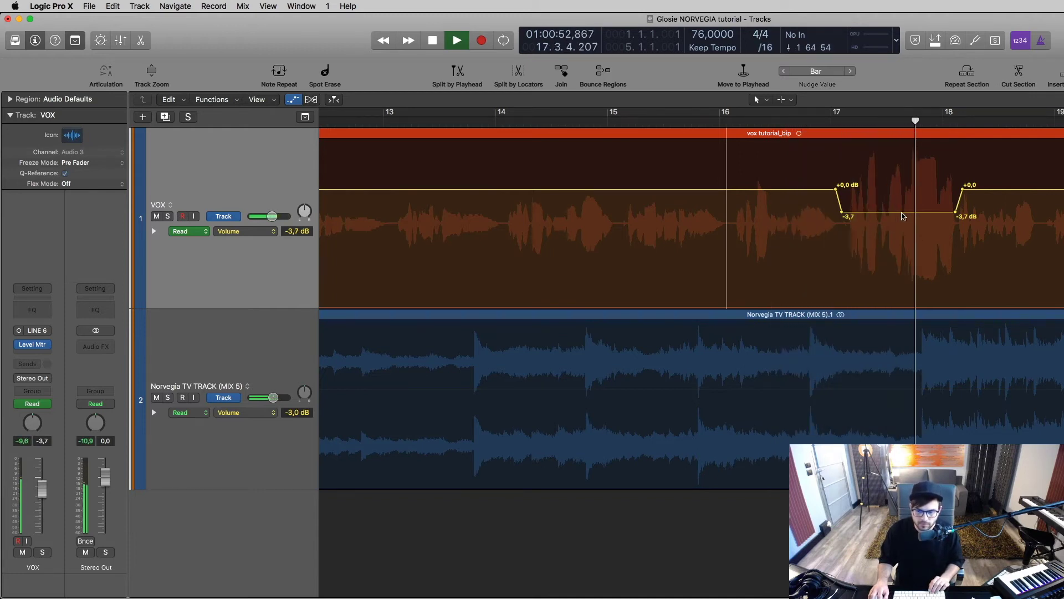
{"action": "left_click_drag", "start_coordinate": [904, 216], "coordinate": [904, 210]}
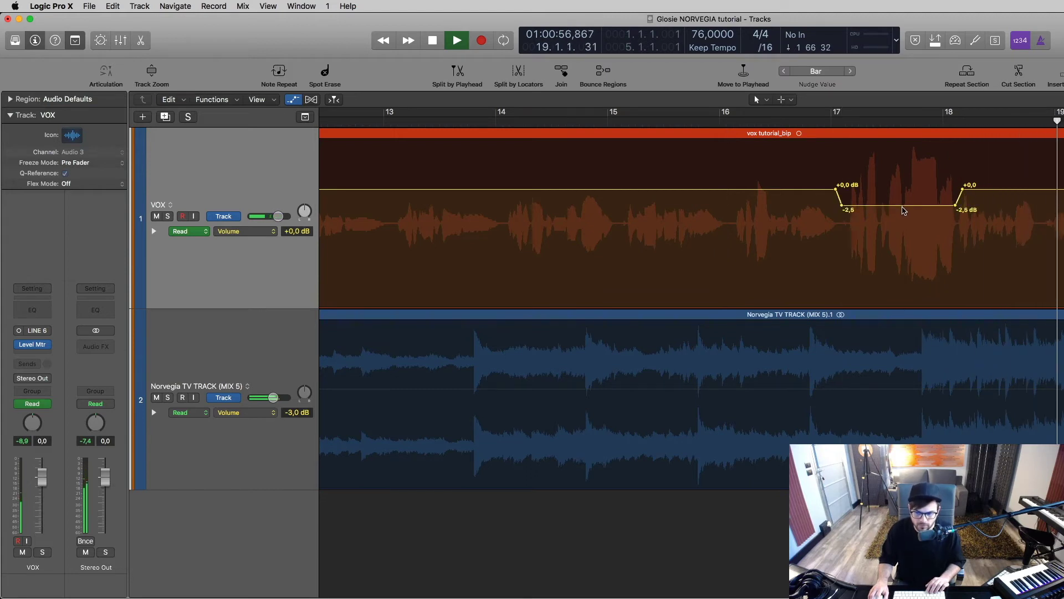
{"action": "key", "text": "space"}
Step: Raise the VOX volume automation to +1.0 dB over the quiet syllable around 18.3
{"action": "key", "text": "cmd+Right"}
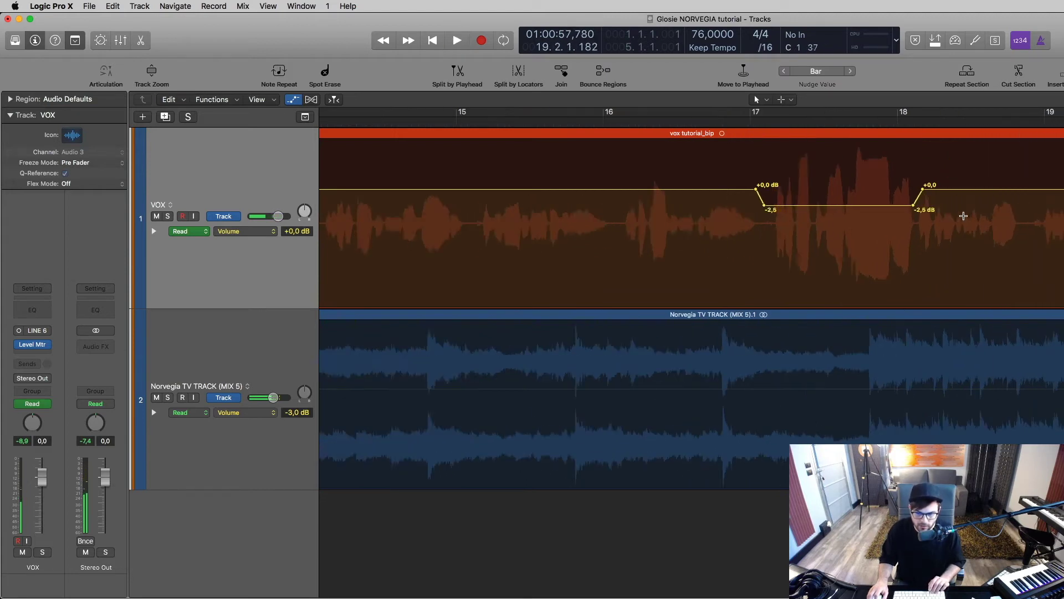
{"action": "scroll", "coordinate": [958, 223], "scroll_direction": "right", "scroll_amount": 4}
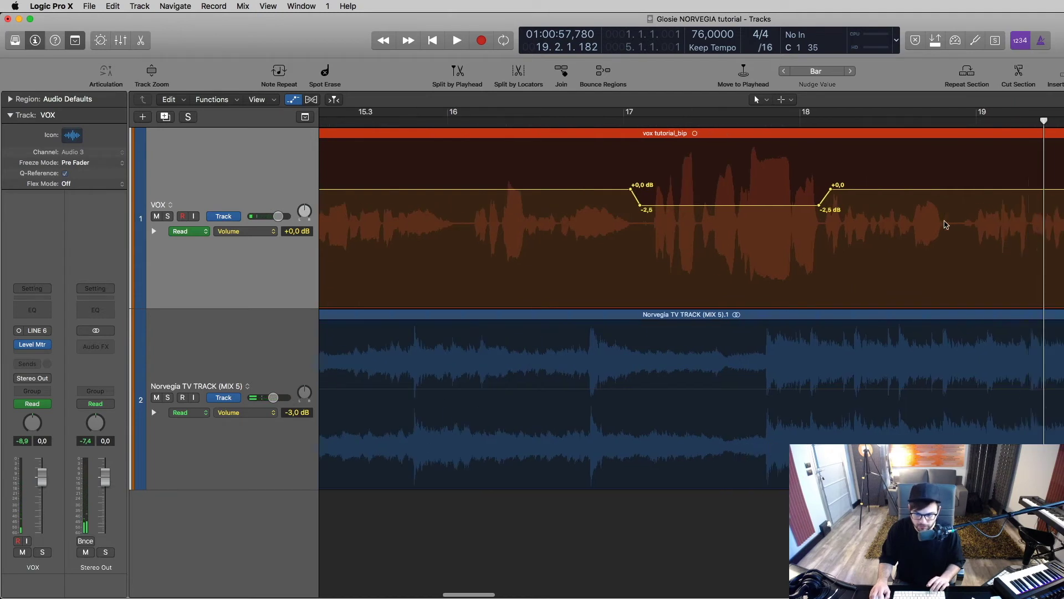
{"action": "key", "text": "super+Right"}
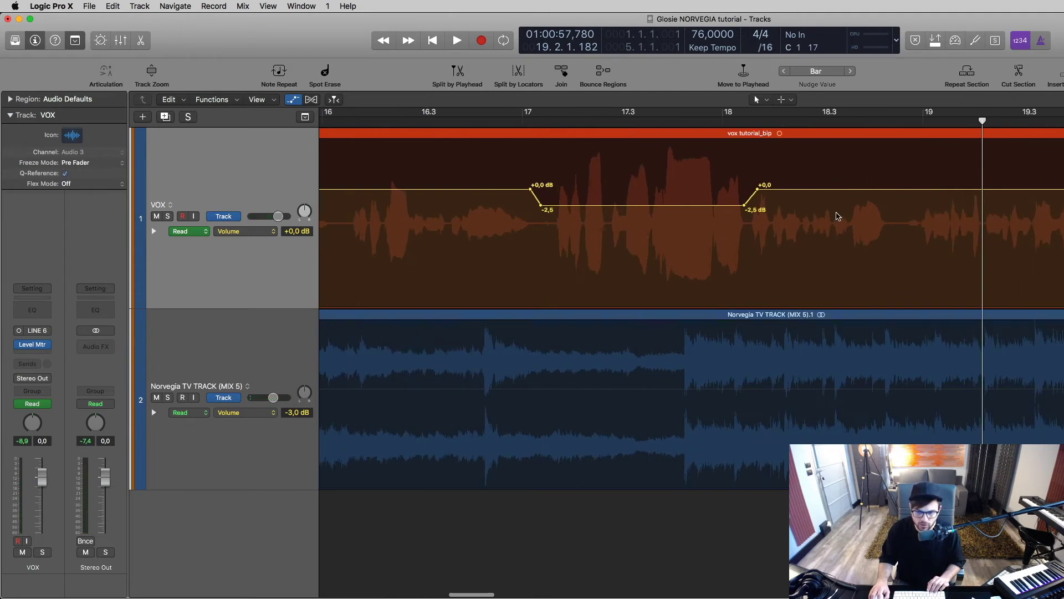
{"action": "left_click", "coordinate": [810, 119]}
{"action": "left_click", "coordinate": [806, 189]}
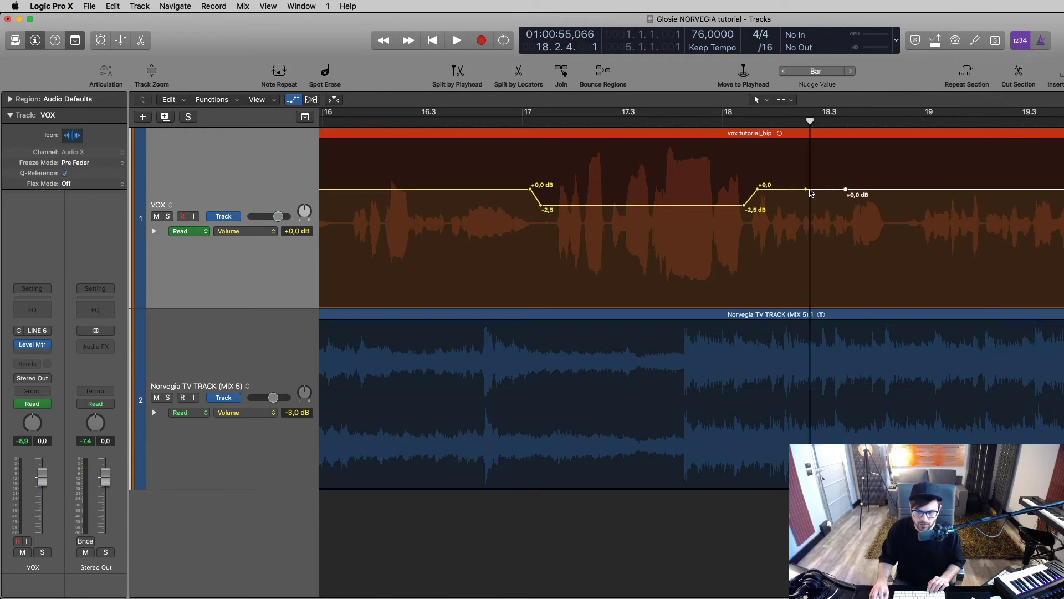
{"action": "left_click_drag", "start_coordinate": [826, 192], "coordinate": [826, 186]}
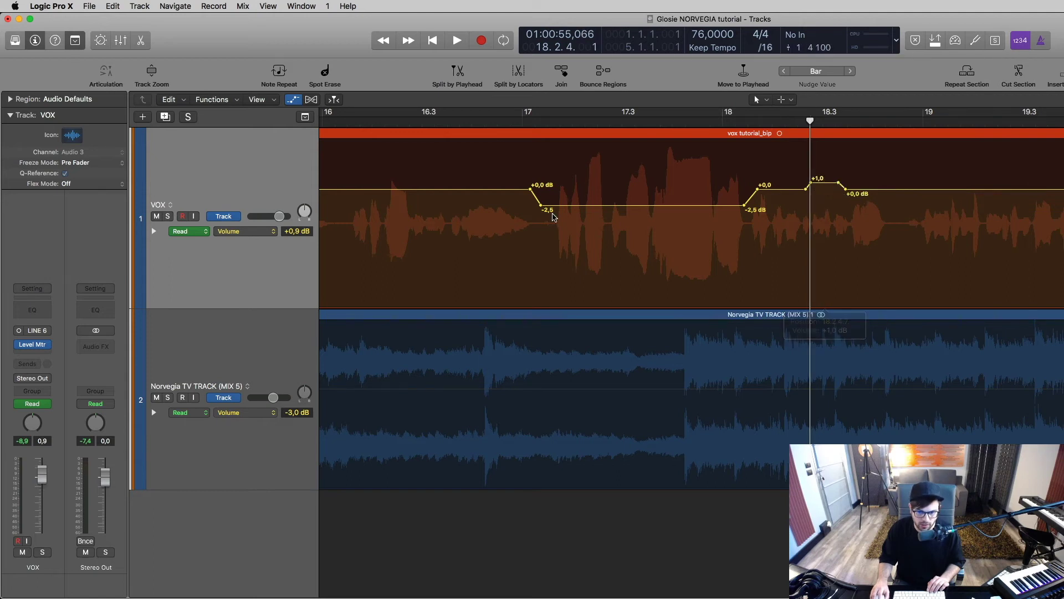
Step: Play the vocal from just after bar 15 through the attenuated phrase and the boosted syllable in bar 18
{"action": "key", "text": "super+Left"}
{"action": "left_click", "coordinate": [560, 210]}
{"action": "left_click", "coordinate": [459, 210]}
{"action": "key", "text": "space"}
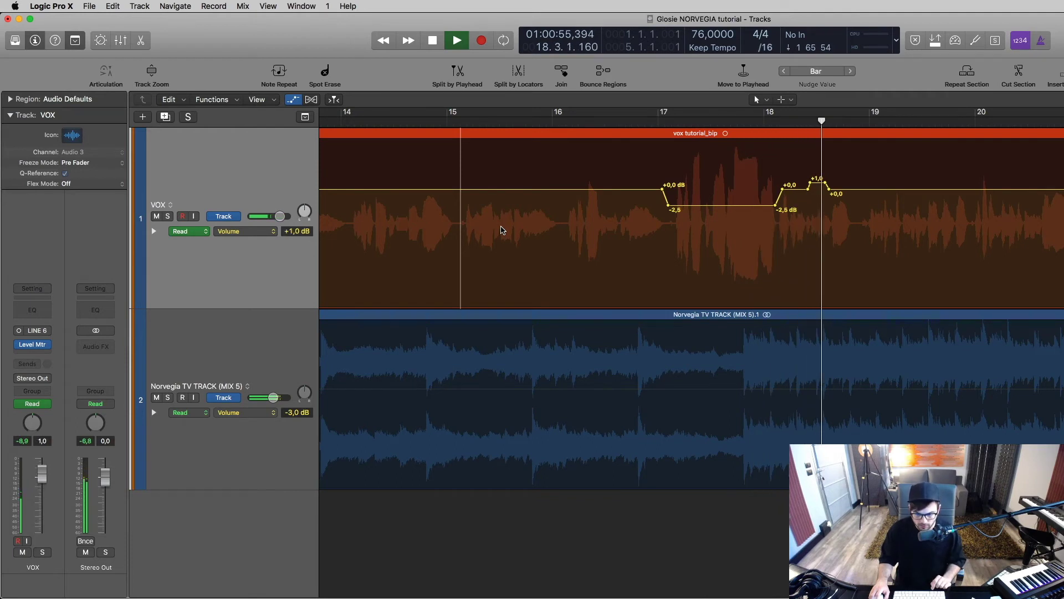
{"action": "key", "text": "space"}
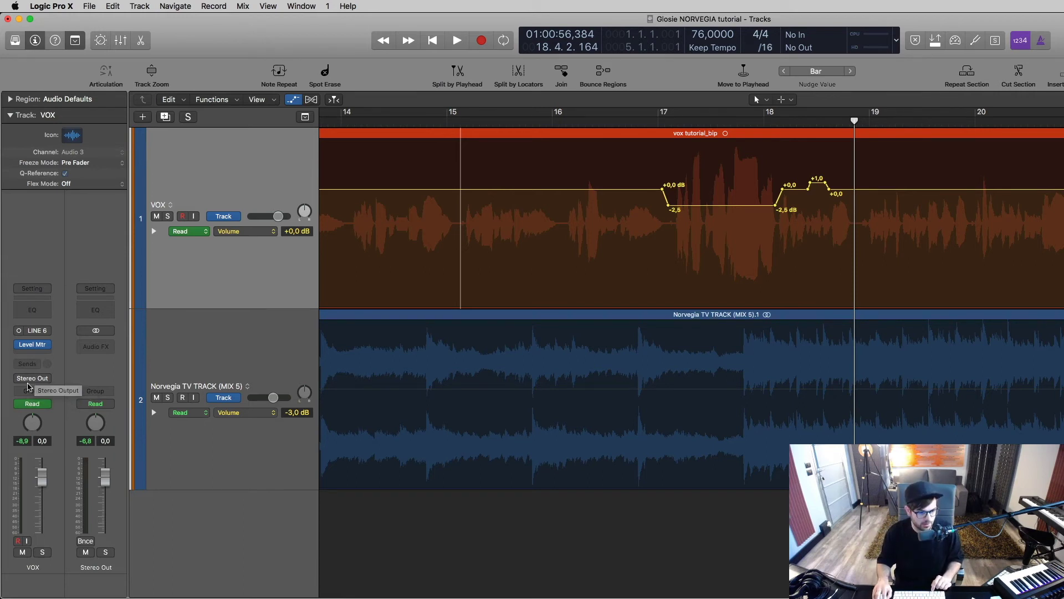
Step: Route the VOX track's output to Bus 1 and rename the resulting aux channel VOX COMP
{"action": "left_click", "coordinate": [37, 380]}
{"action": "mouse_move", "coordinate": [47, 427]}
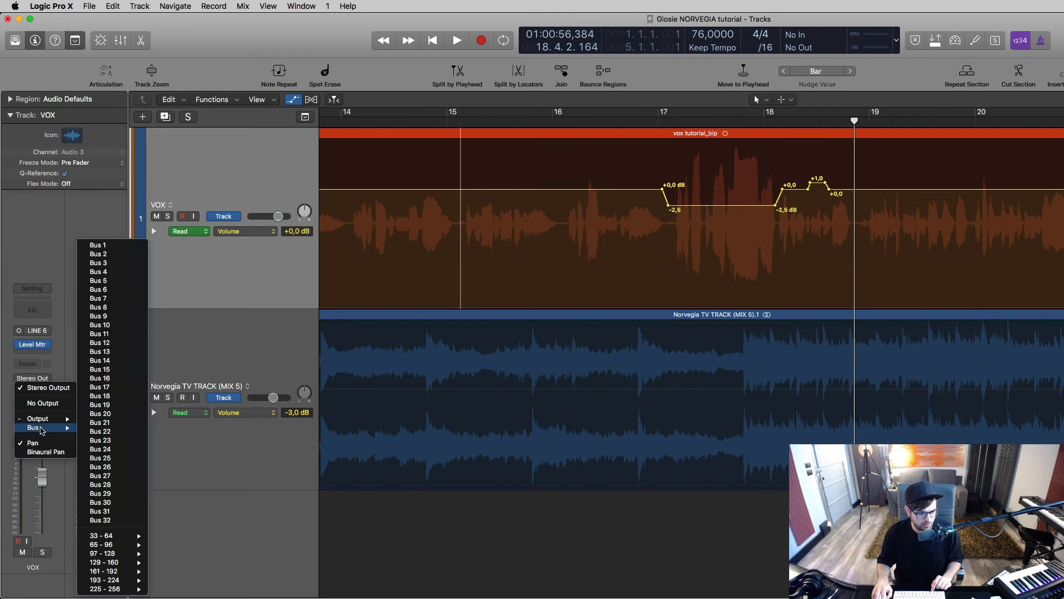
{"action": "left_click", "coordinate": [104, 247]}
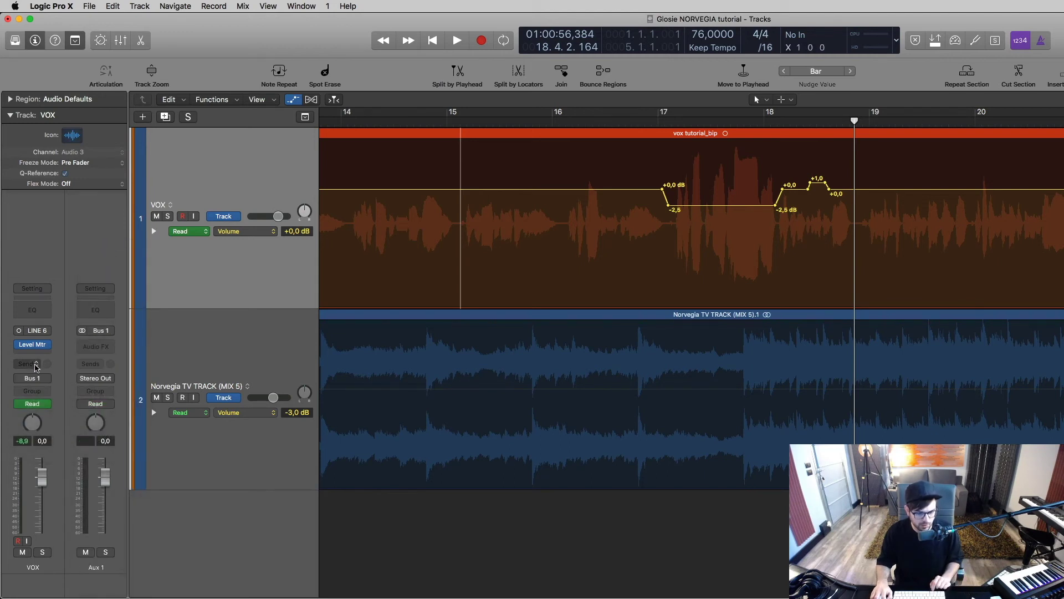
{"action": "key", "text": "x"}
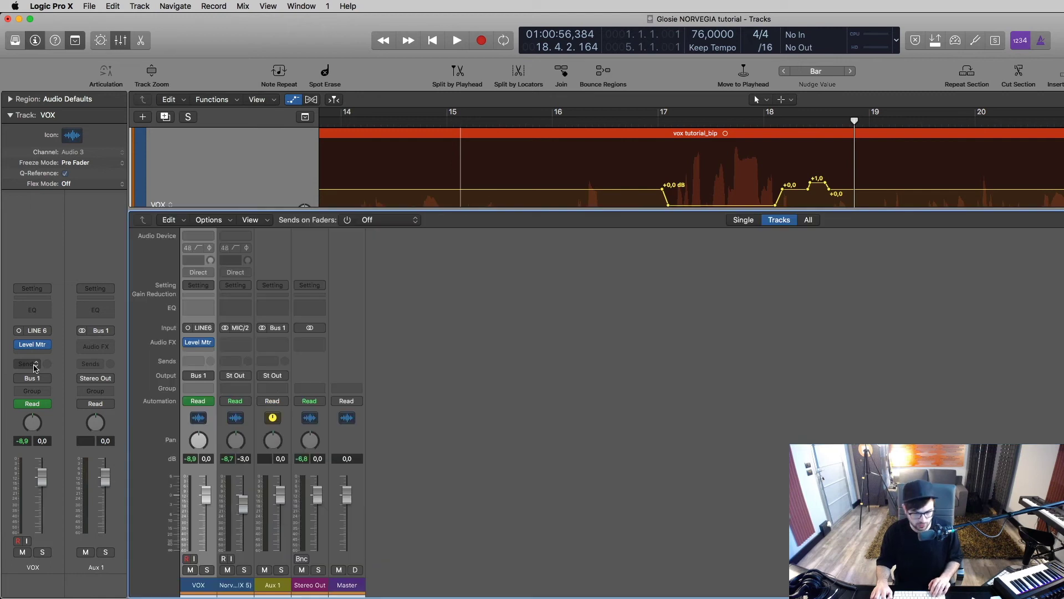
{"action": "double_click", "coordinate": [277, 584]}
{"action": "type", "text": "VOX COMP"}
{"action": "key", "text": "Return"}
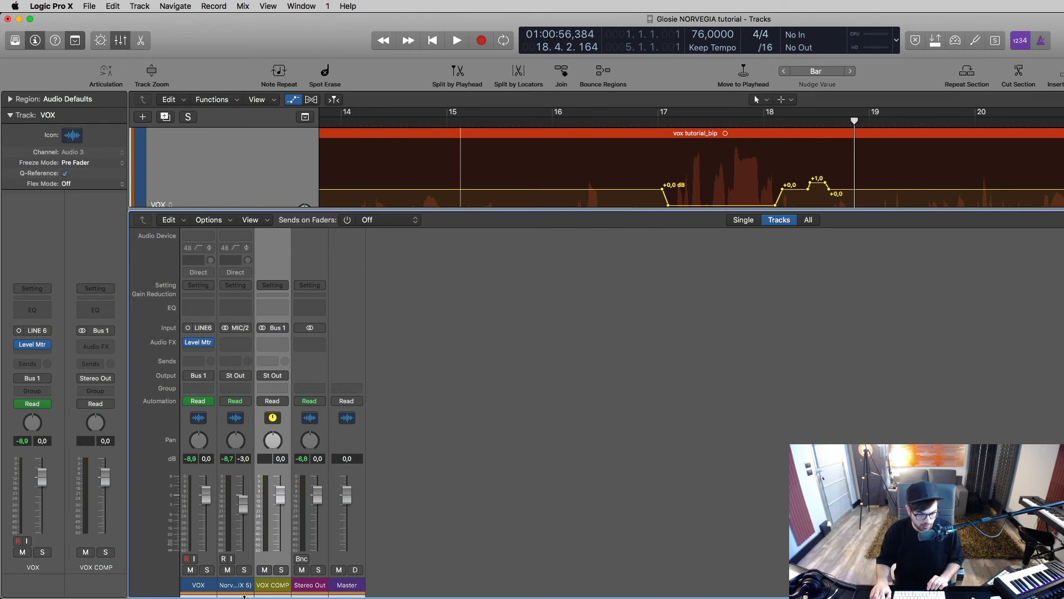
Step: Create an arrangement track for the VOX COMP channel, then hide the mixer and track automation
{"action": "right_click", "coordinate": [273, 586]}
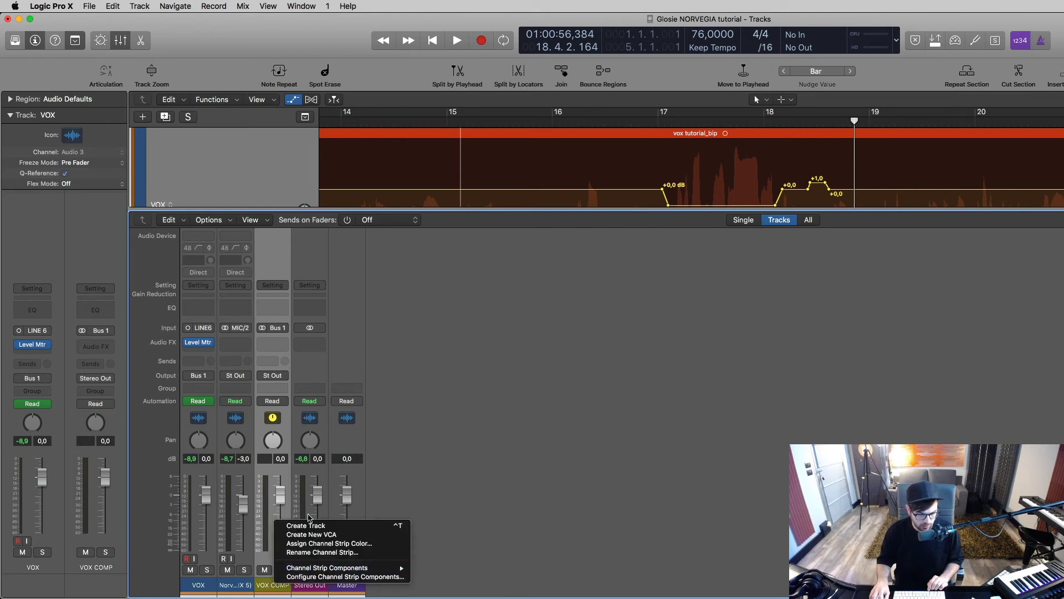
{"action": "left_click", "coordinate": [331, 526]}
{"action": "key", "text": "x"}
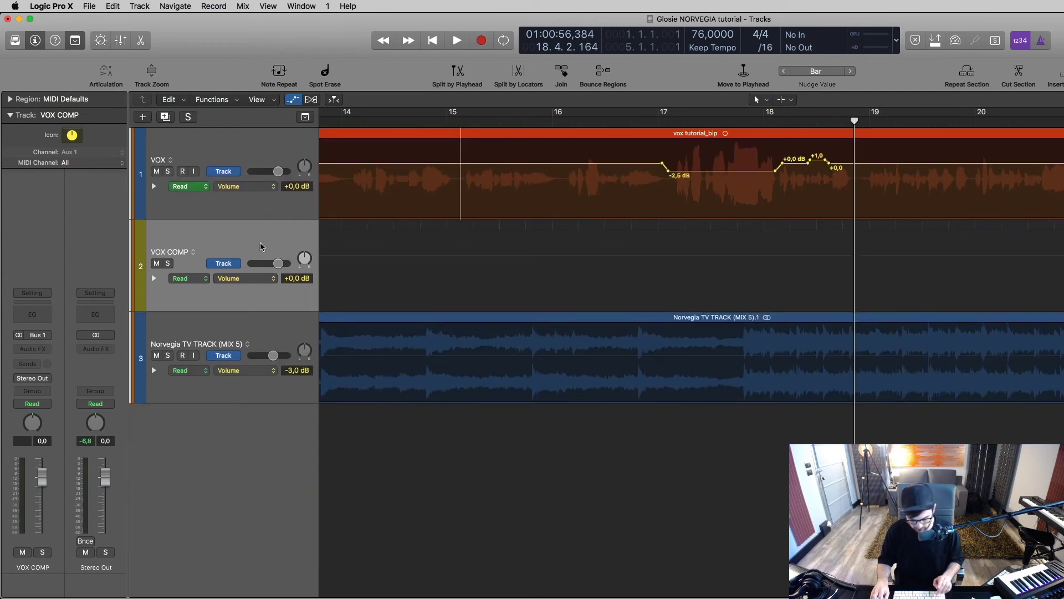
{"action": "key", "text": "a"}
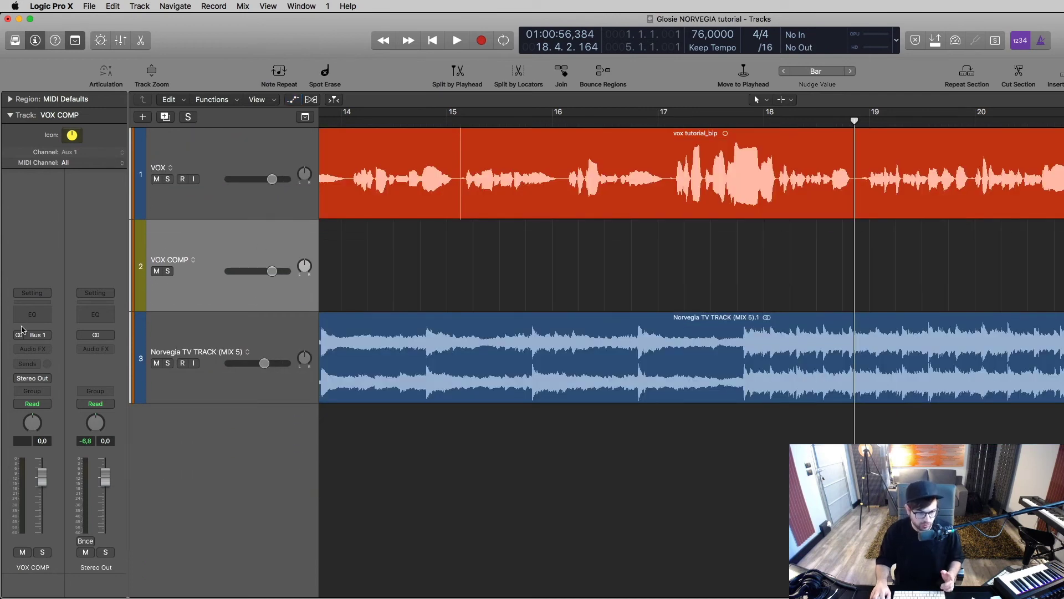
Step: Insert the stereo UAD Teletronix LA-2A Legacy compressor as the first audio effect on VOX COMP
{"action": "left_click", "coordinate": [31, 349]}
{"action": "mouse_move", "coordinate": [64, 558]}
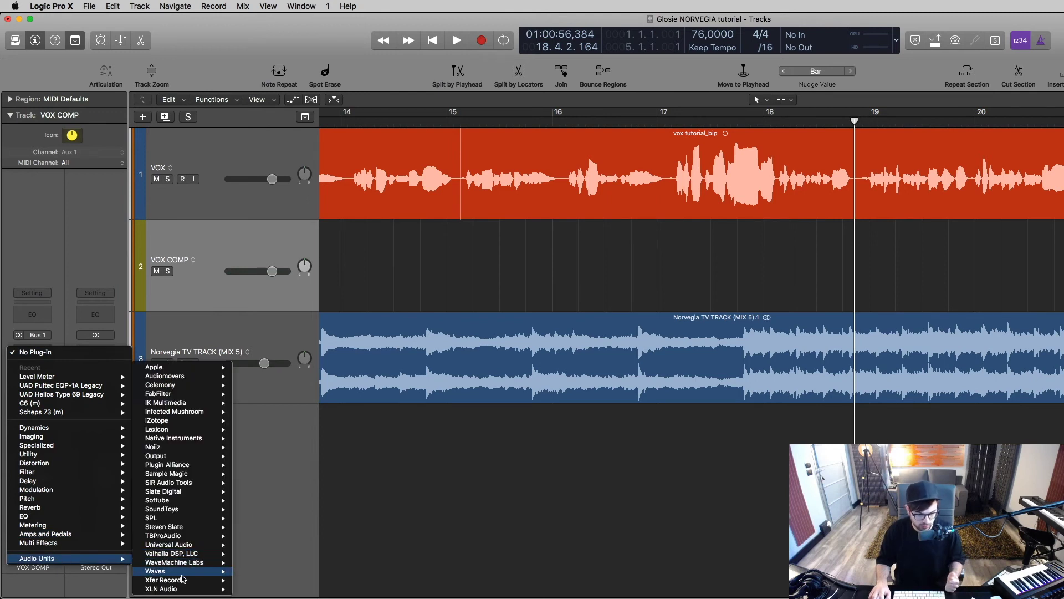
{"action": "mouse_move", "coordinate": [182, 546]}
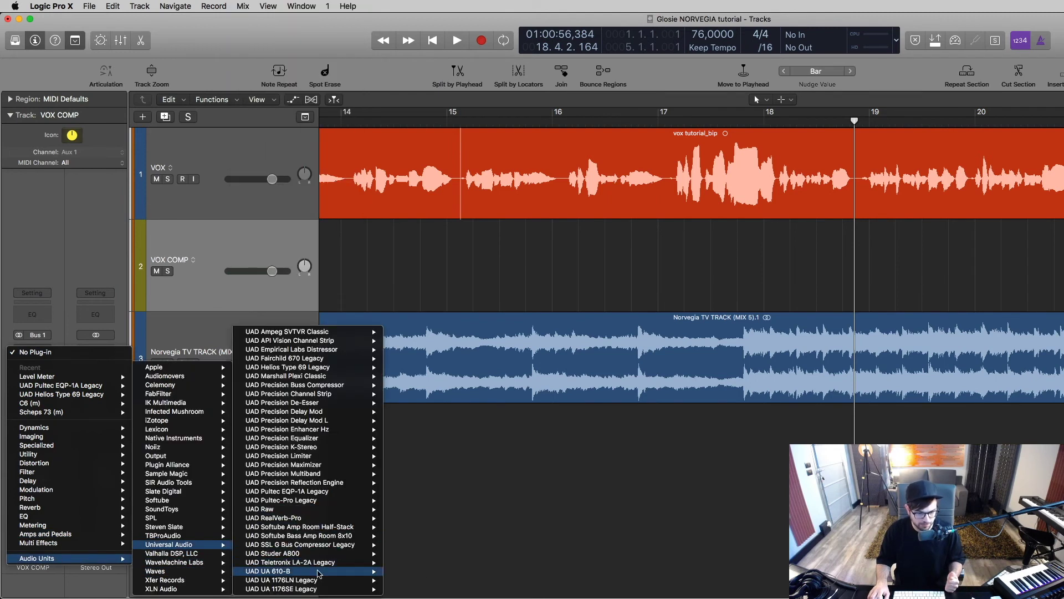
{"action": "mouse_move", "coordinate": [305, 565]}
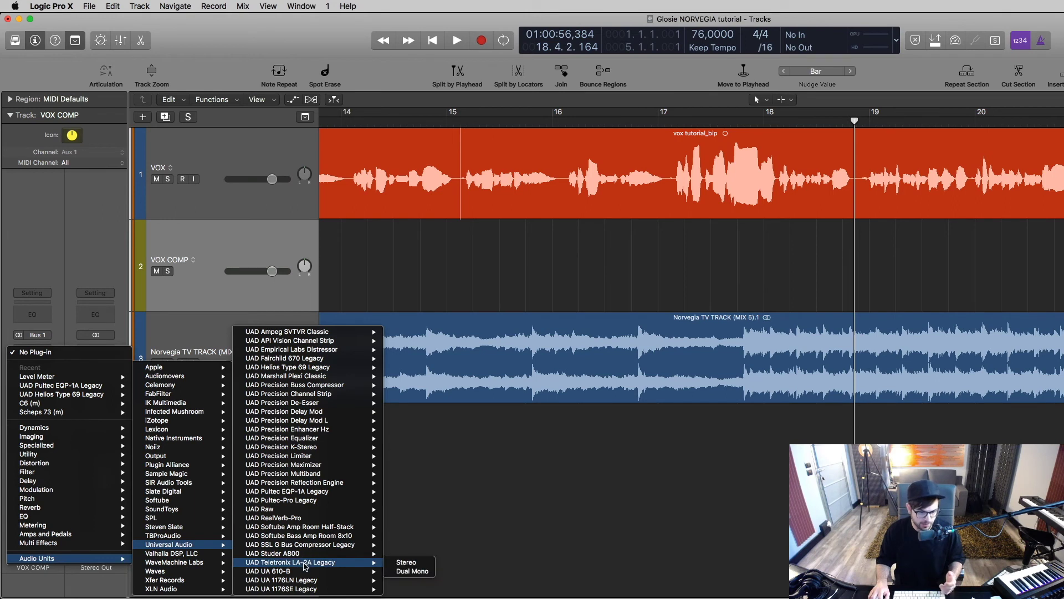
{"action": "left_click", "coordinate": [406, 562]}
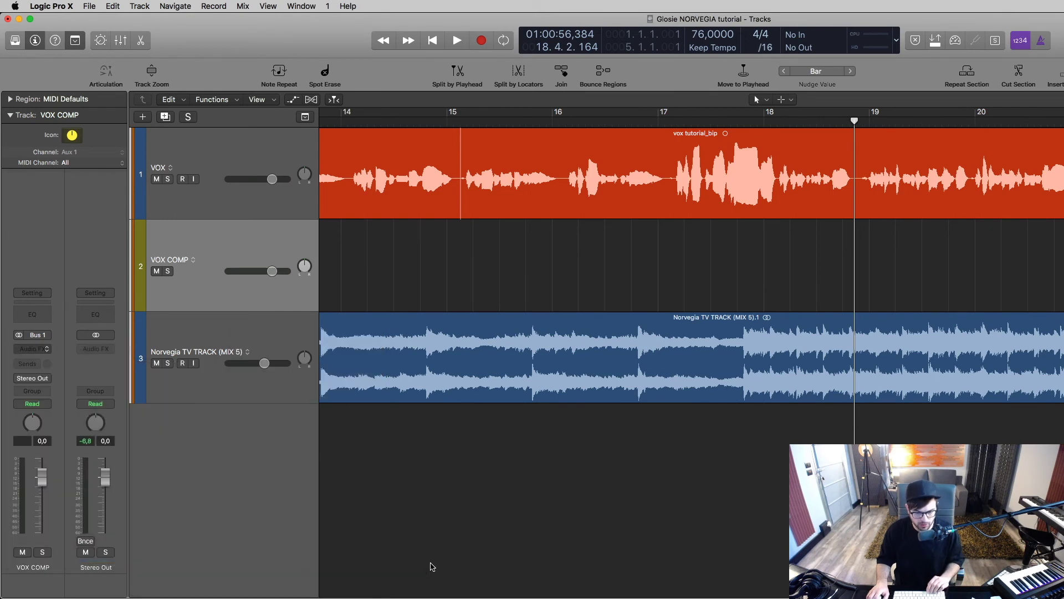
Step: Place the LA-2A window below the vocal waveform and fine-tune its Peak Reduction while the vocal plays
{"action": "left_click_drag", "start_coordinate": [286, 41], "coordinate": [701, 165]}
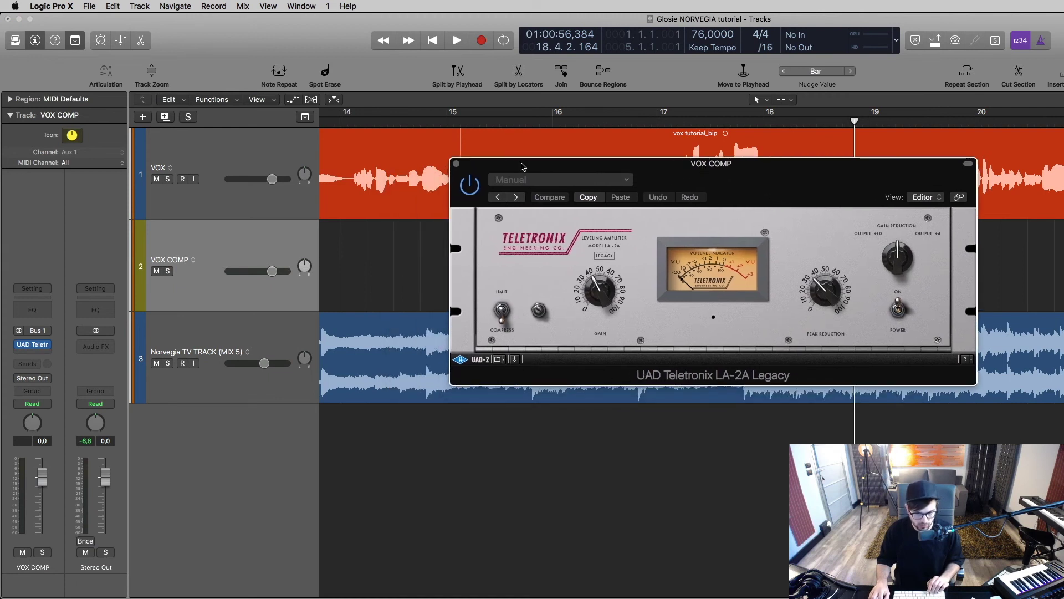
{"action": "left_click_drag", "start_coordinate": [524, 167], "coordinate": [556, 255]}
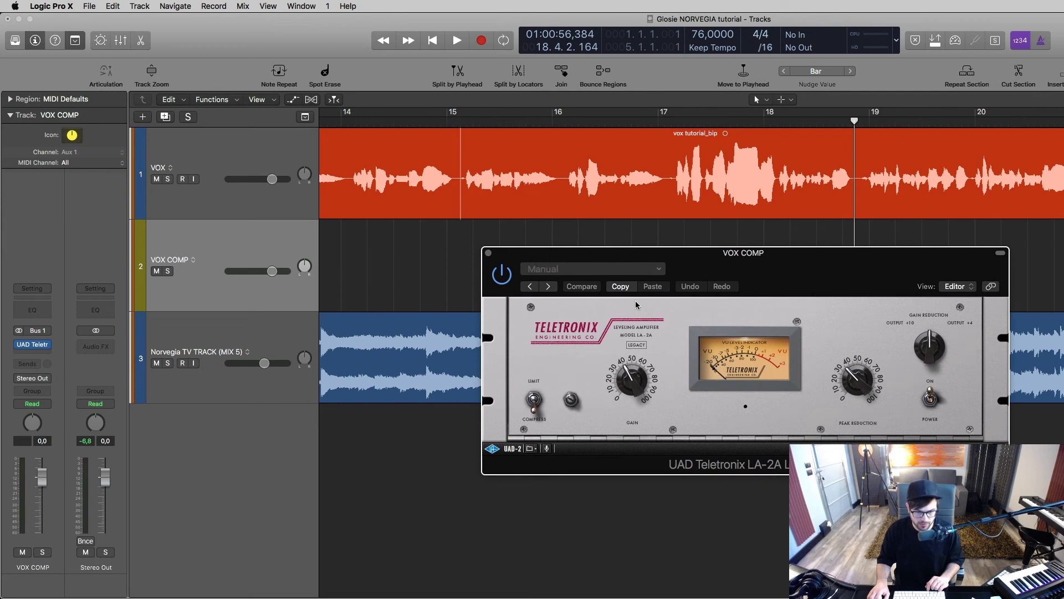
{"action": "key", "text": "space"}
{"action": "left_click_drag", "start_coordinate": [858, 378], "coordinate": [862, 376]}
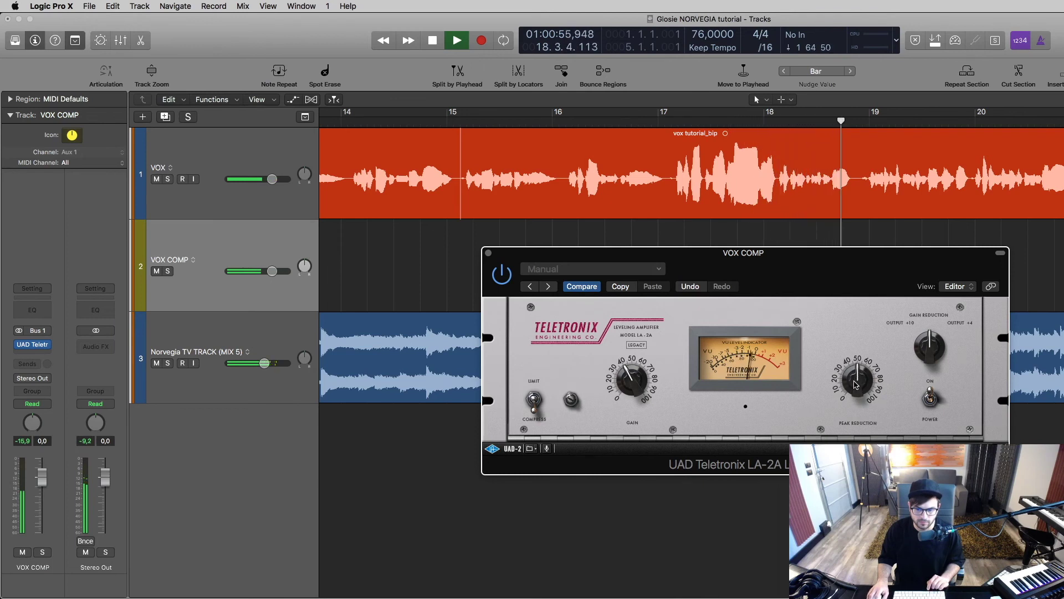
{"action": "left_click", "coordinate": [577, 119]}
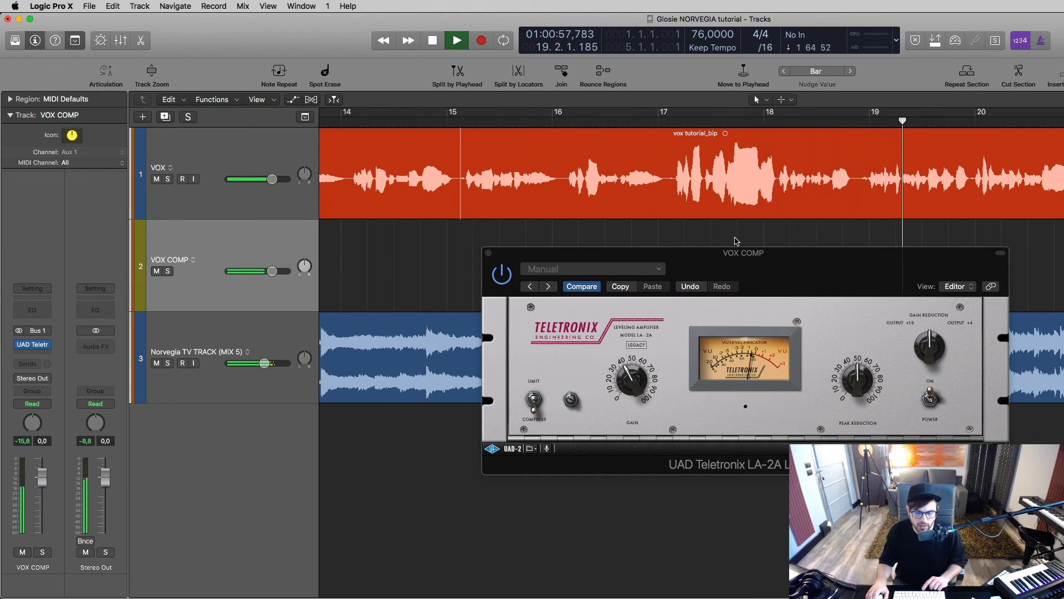
{"action": "key", "text": "space"}
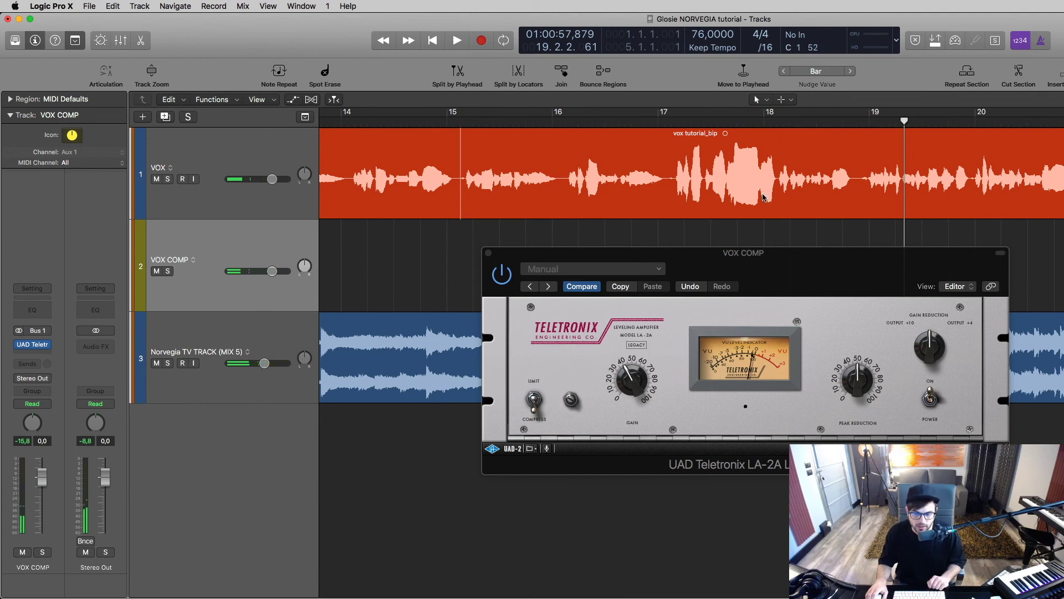
Step: Show the track automation, bypass the VOX track's Volume automation, and play the compressed vocal through the loud phrase into bar 18
{"action": "left_click", "coordinate": [243, 150]}
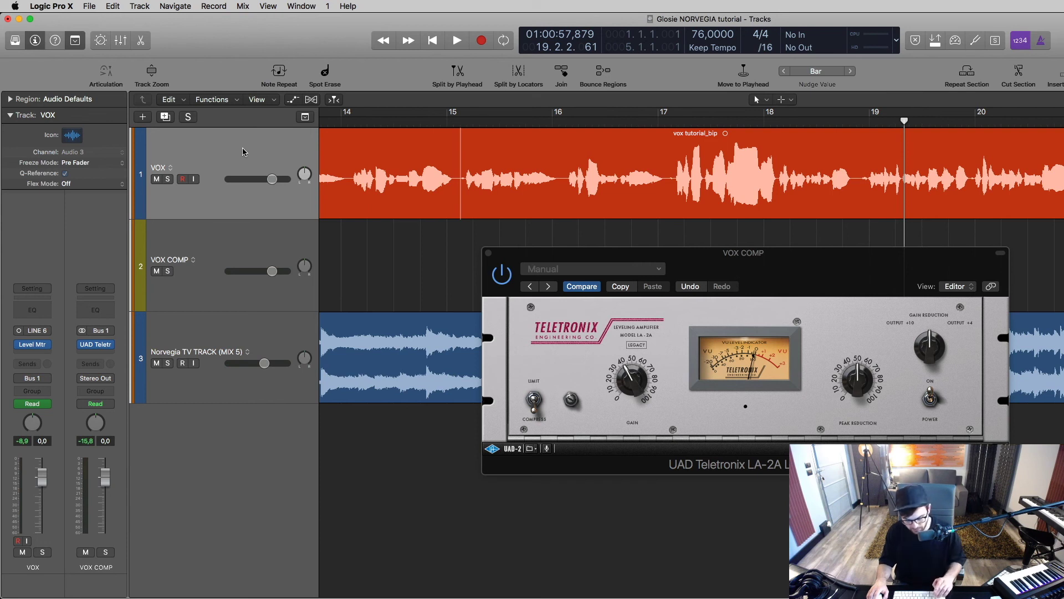
{"action": "key", "text": "a"}
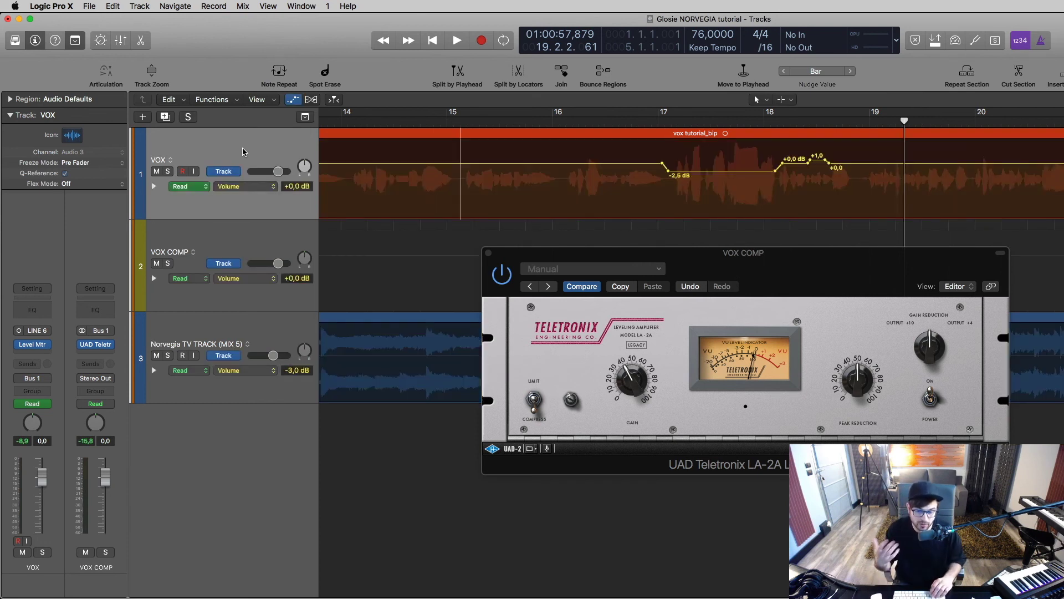
{"action": "left_click", "coordinate": [238, 278]}
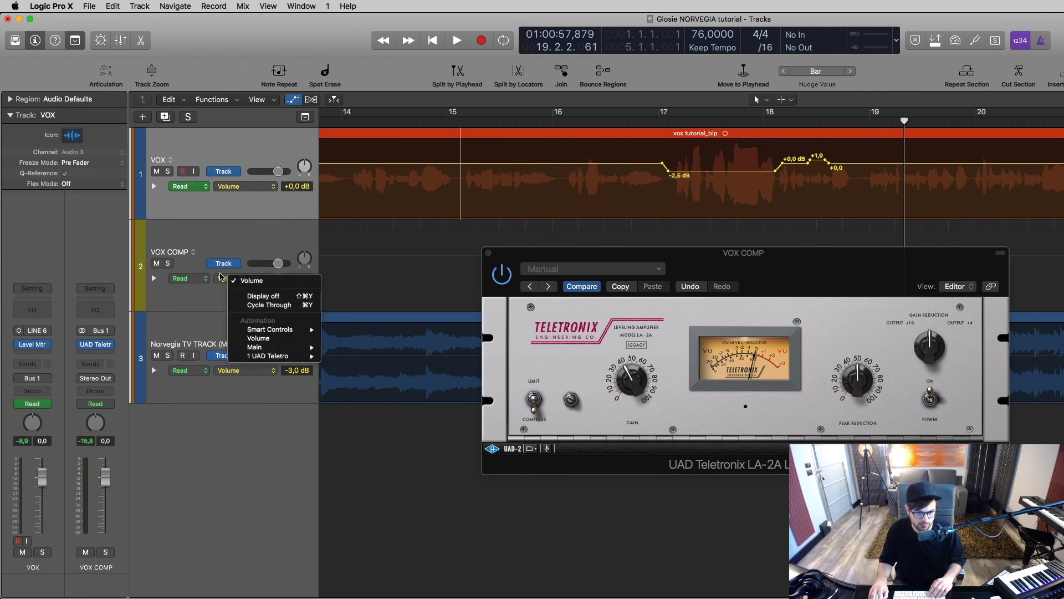
{"action": "left_click", "coordinate": [216, 209]}
{"action": "left_click", "coordinate": [611, 142]}
{"action": "key", "text": "space"}
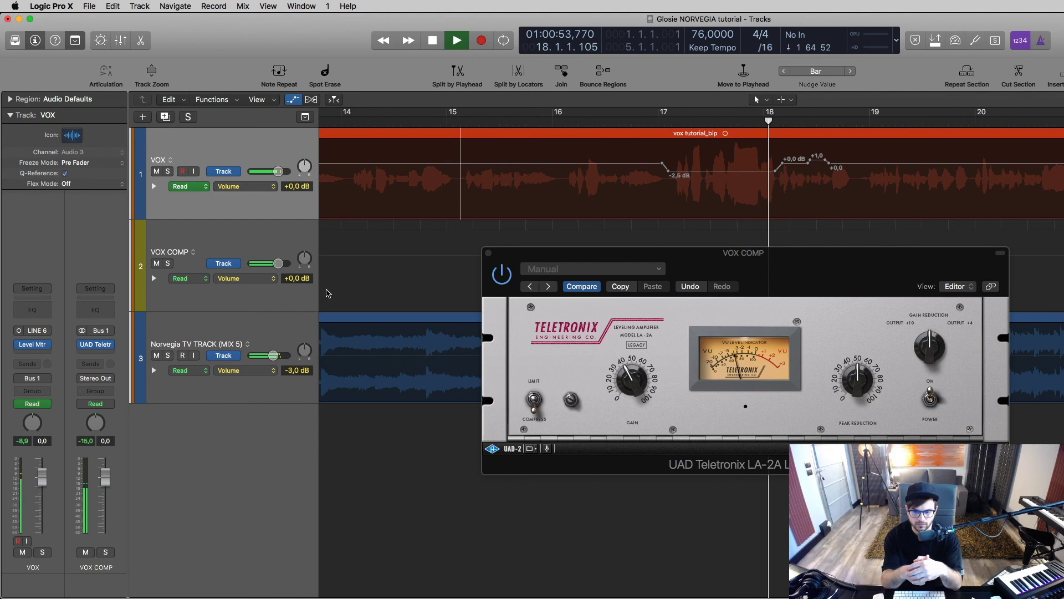
{"action": "key", "text": "space"}
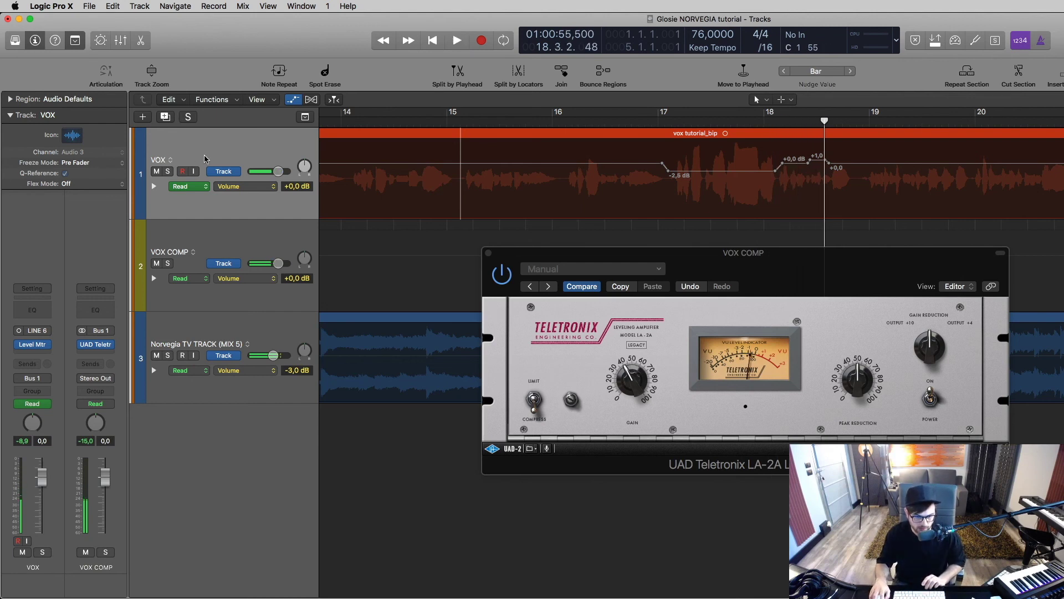
Step: Re-enable the VOX track's Volume automation and replay the compressed vocal from just after bar 15
{"action": "left_click", "coordinate": [220, 186]}
{"action": "key", "text": "space"}
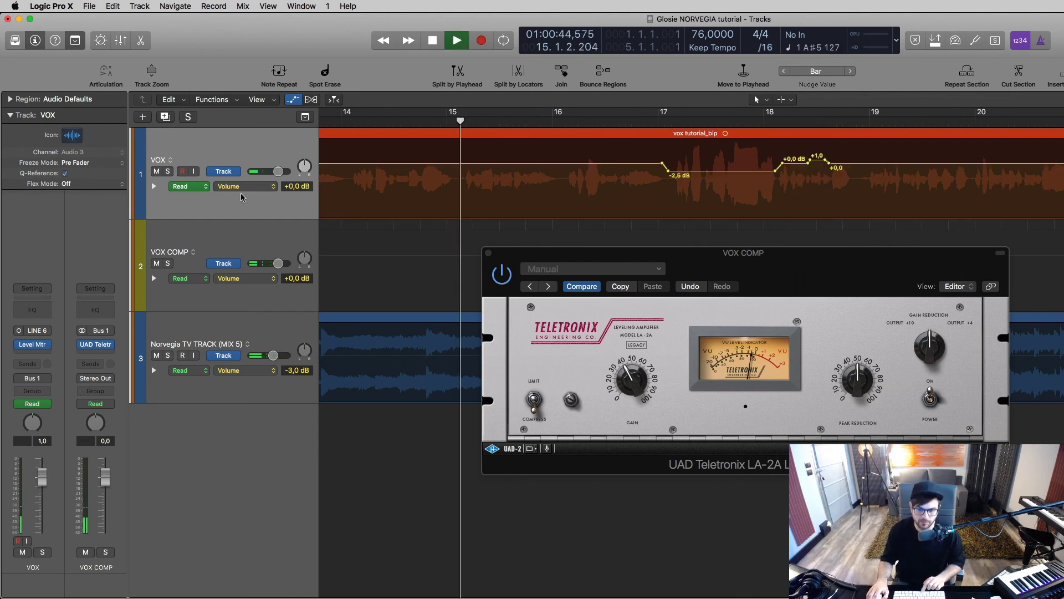